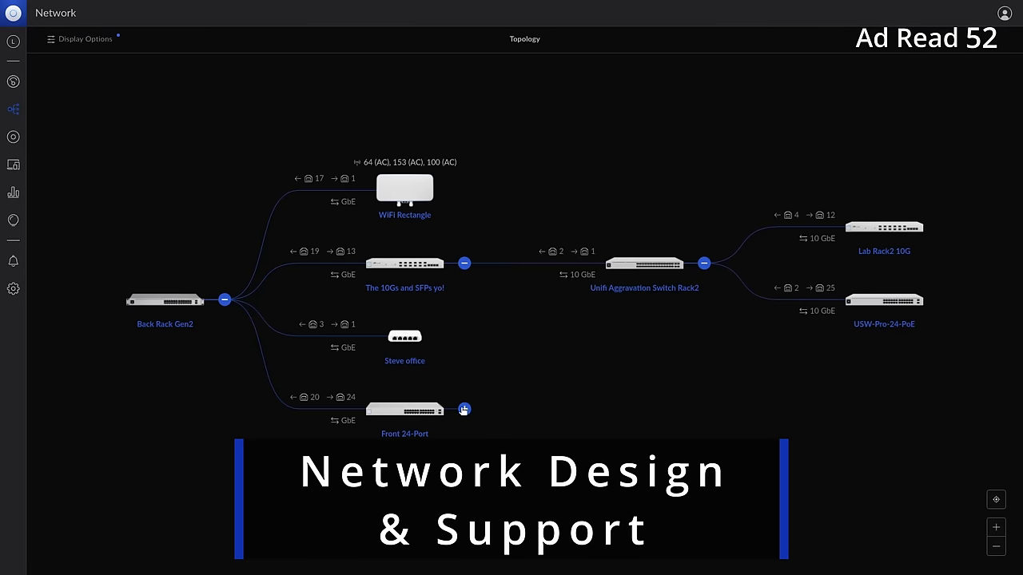
# - Expand Front 24-Port and Front 8-Port POE in the topology, then view WIN10LAB's memory usage
pyautogui.click(464, 410)
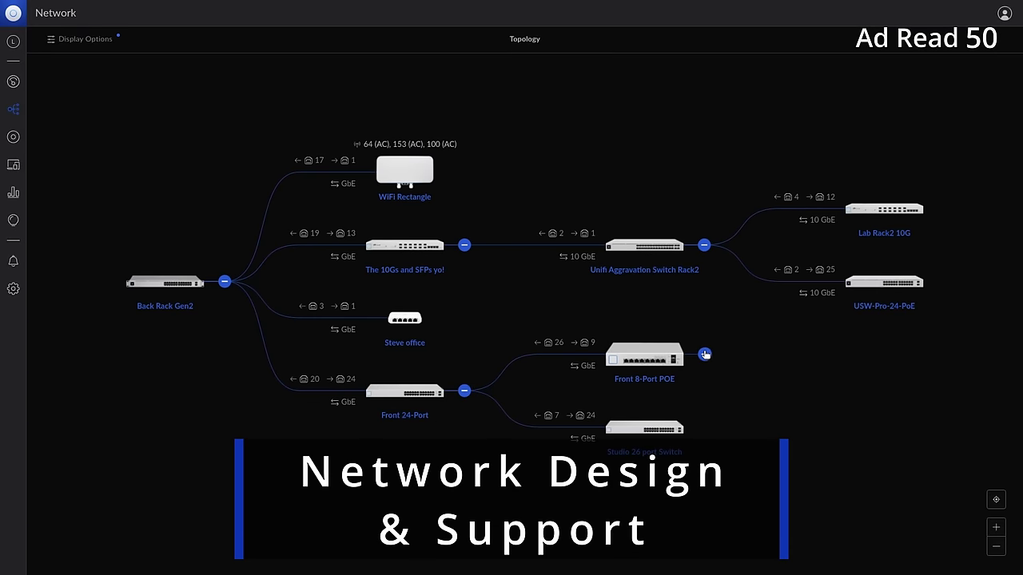
pyautogui.click(704, 354)
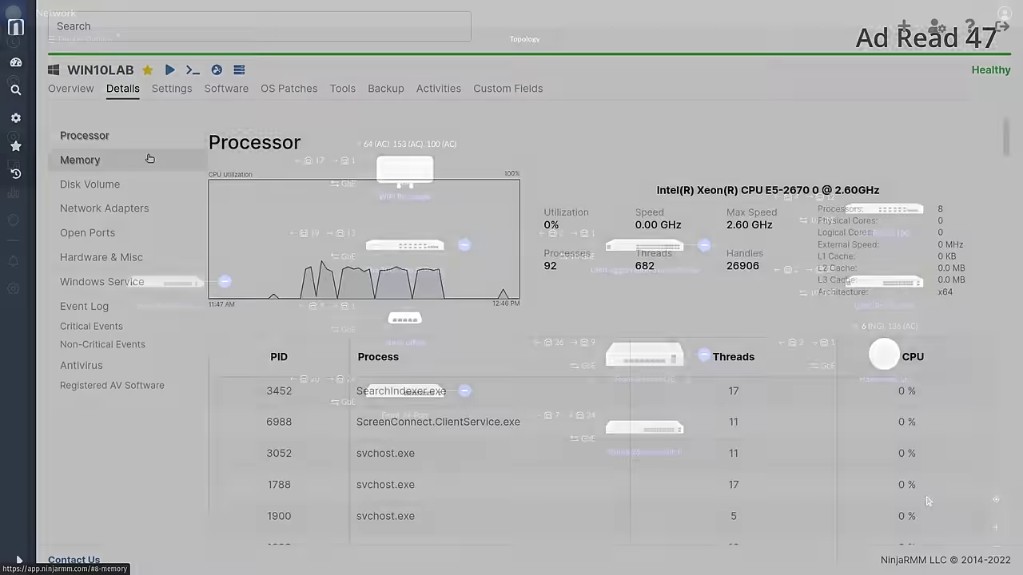
pyautogui.click(146, 158)
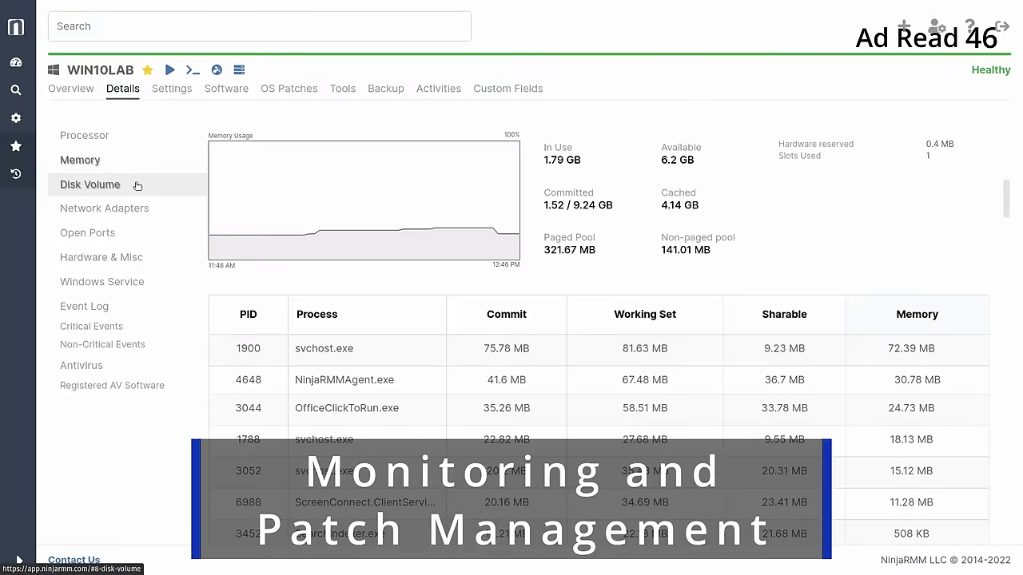
# - Review WIN10LAB's disk volume, network adapter and open port details in NinjaRMM
pyautogui.click(137, 185)
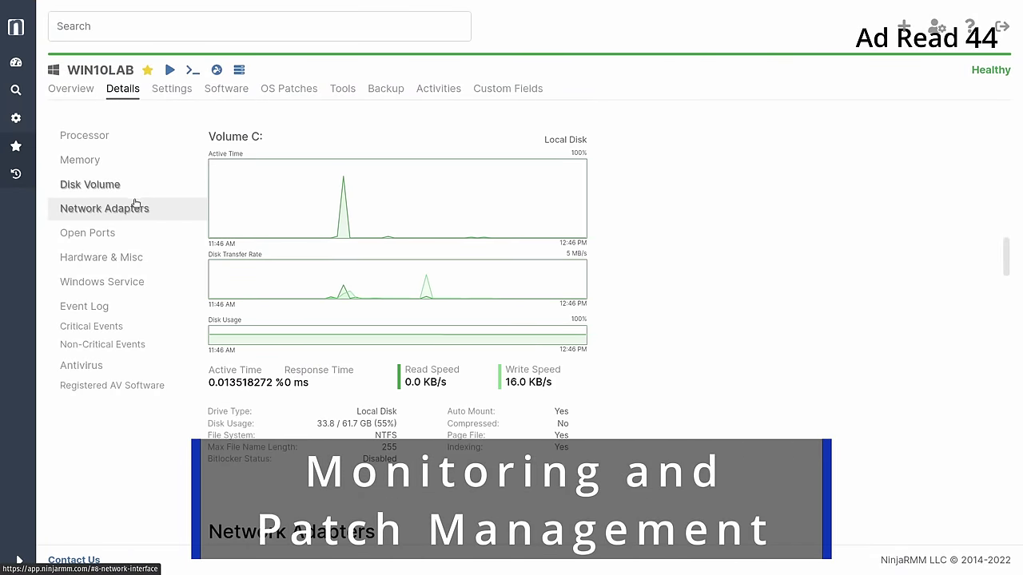
pyautogui.click(135, 205)
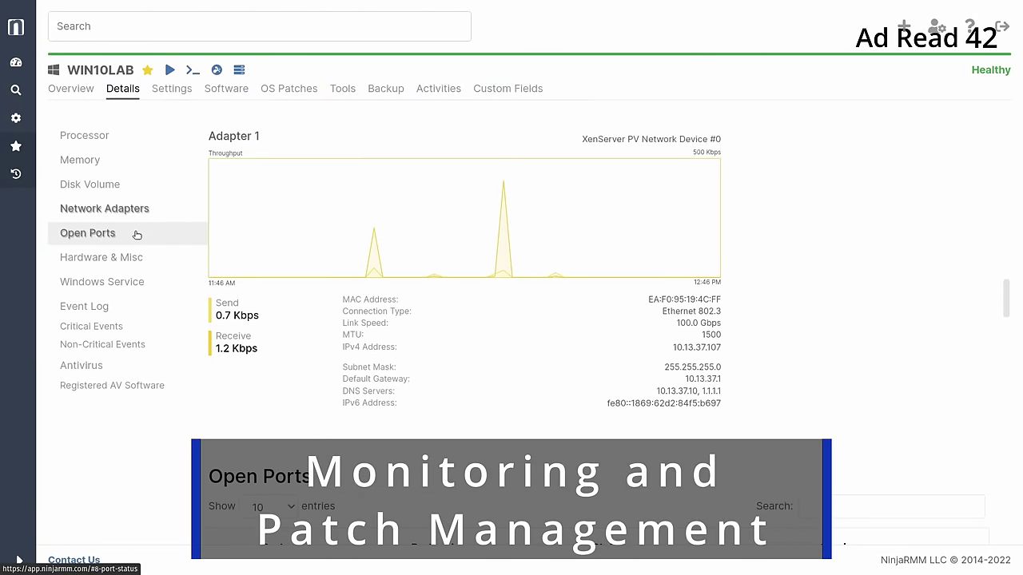
pyautogui.click(137, 234)
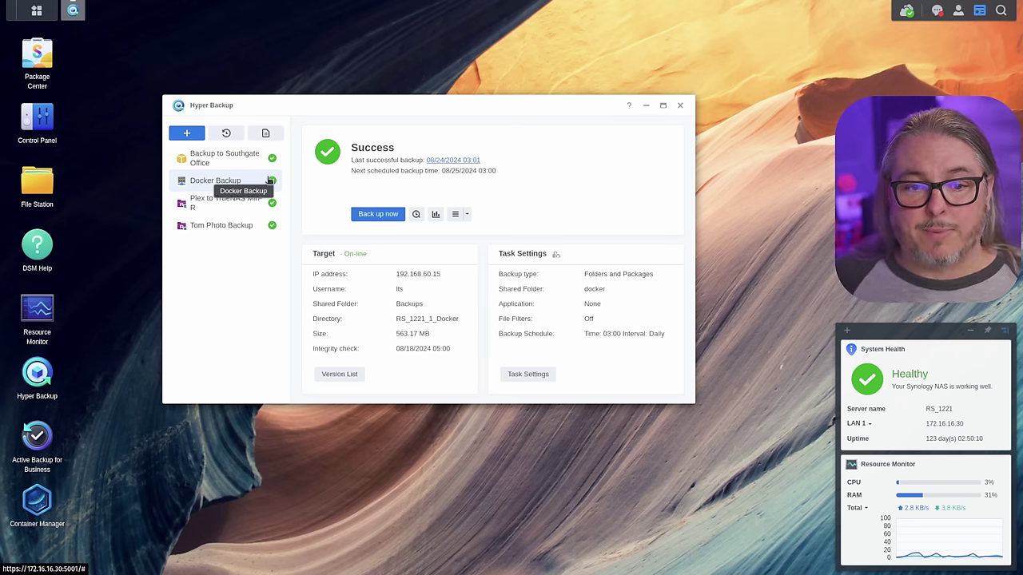
# - Tick Central Management System in Docker Backup's applications, then review its Schedule and Rotation settings
pyautogui.click(461, 213)
pyautogui.click(464, 238)
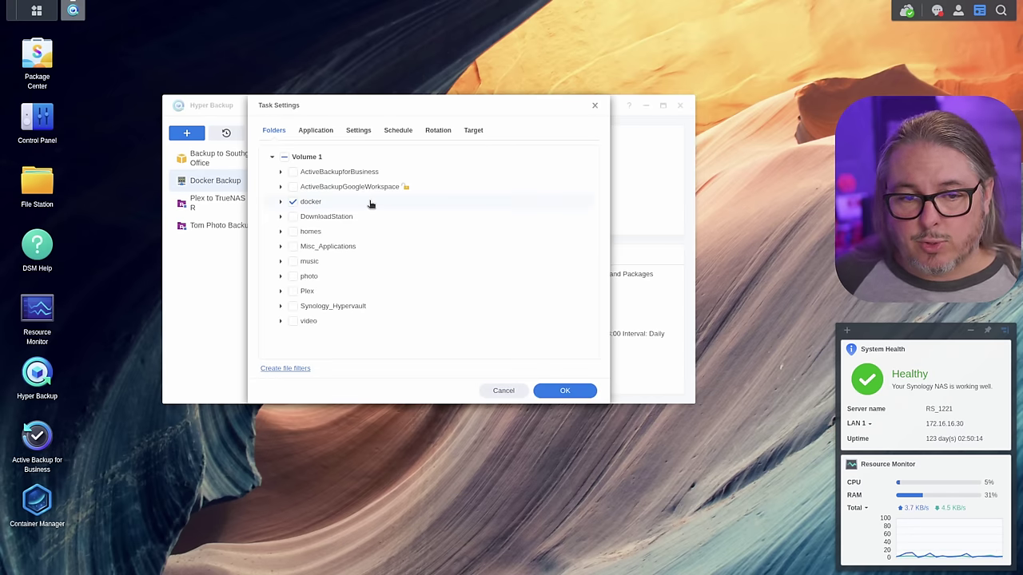
pyautogui.click(320, 131)
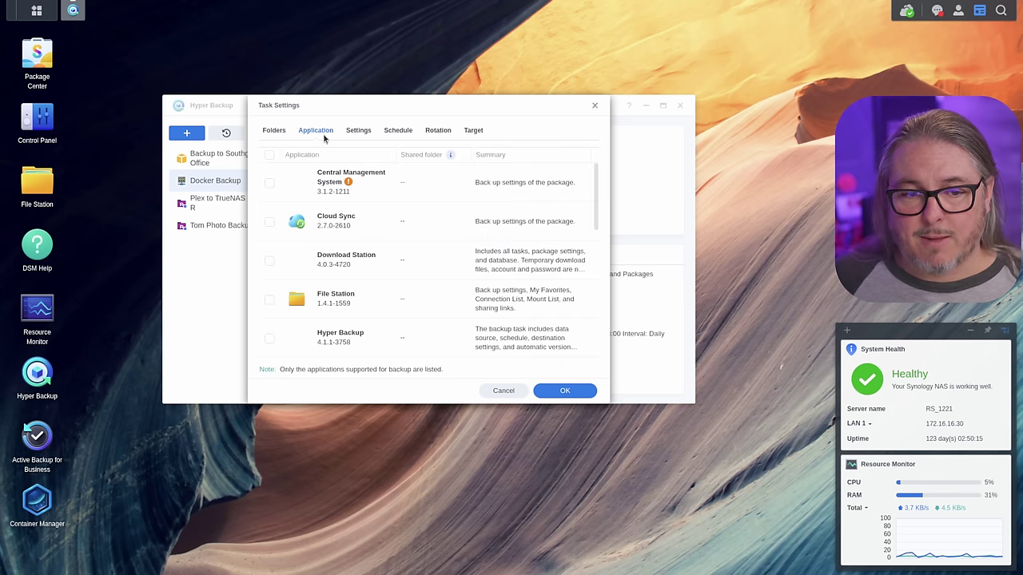
pyautogui.click(269, 183)
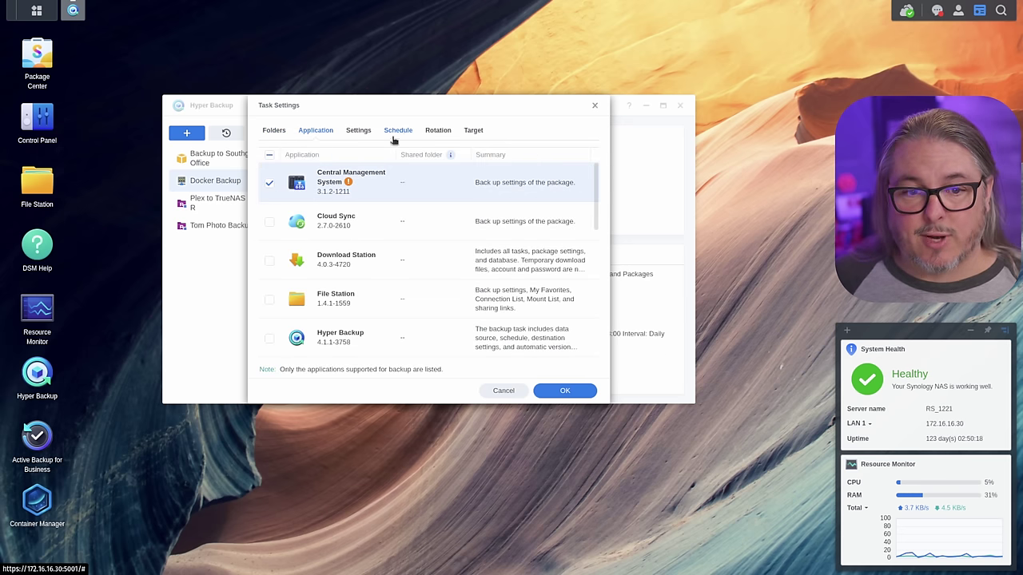
pyautogui.scroll(-2, 349, 252)
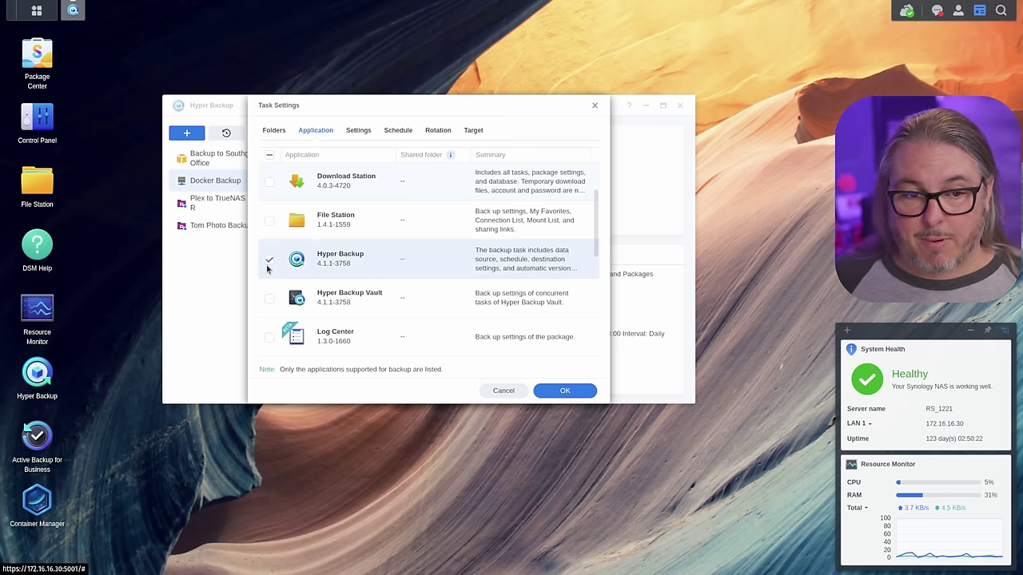
pyautogui.click(406, 133)
pyautogui.click(445, 130)
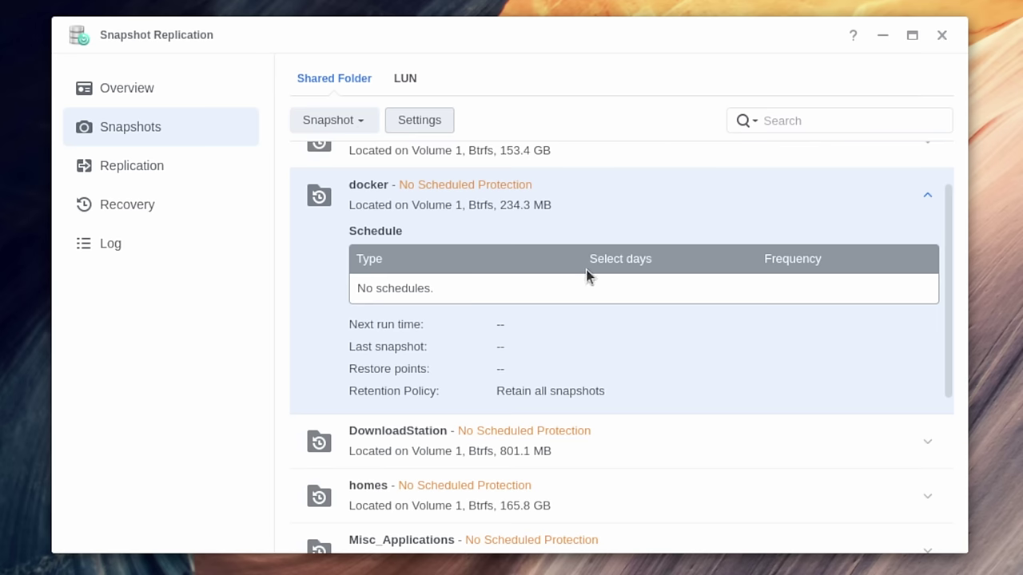
# - Start an immutable manual snapshot of the docker folder, then abandon it without saving
pyautogui.click(359, 124)
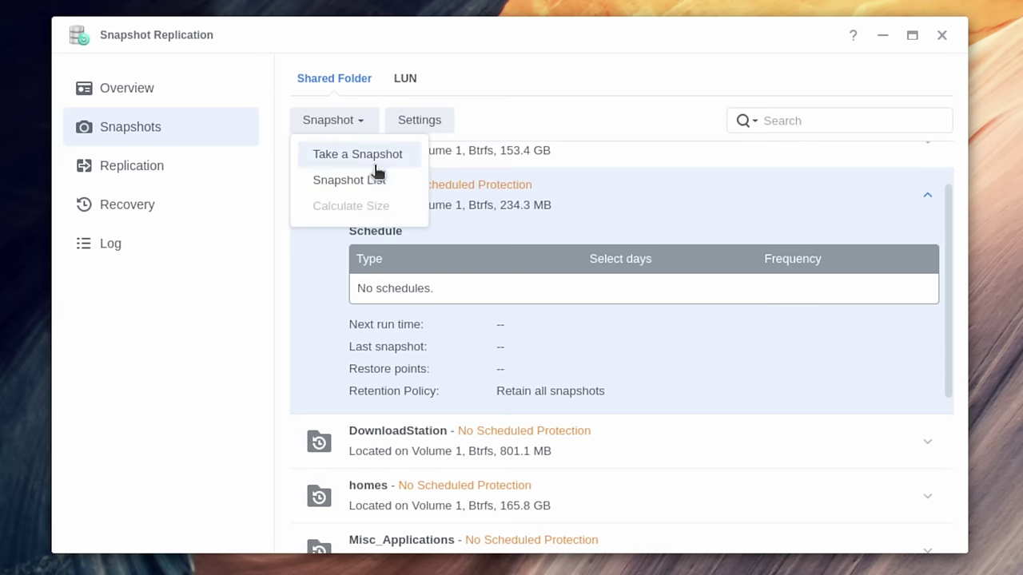
pyautogui.click(390, 157)
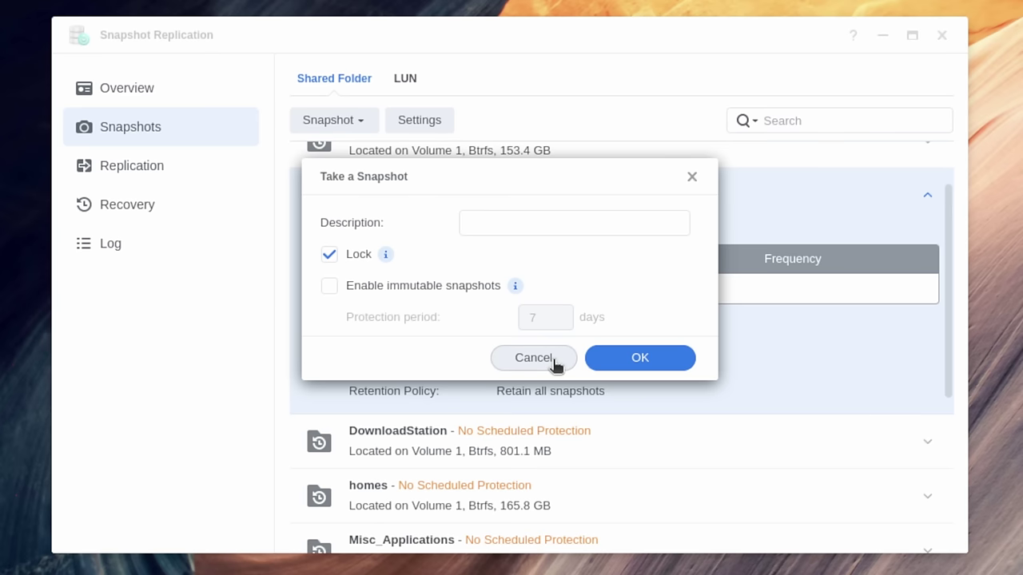
pyautogui.click(409, 289)
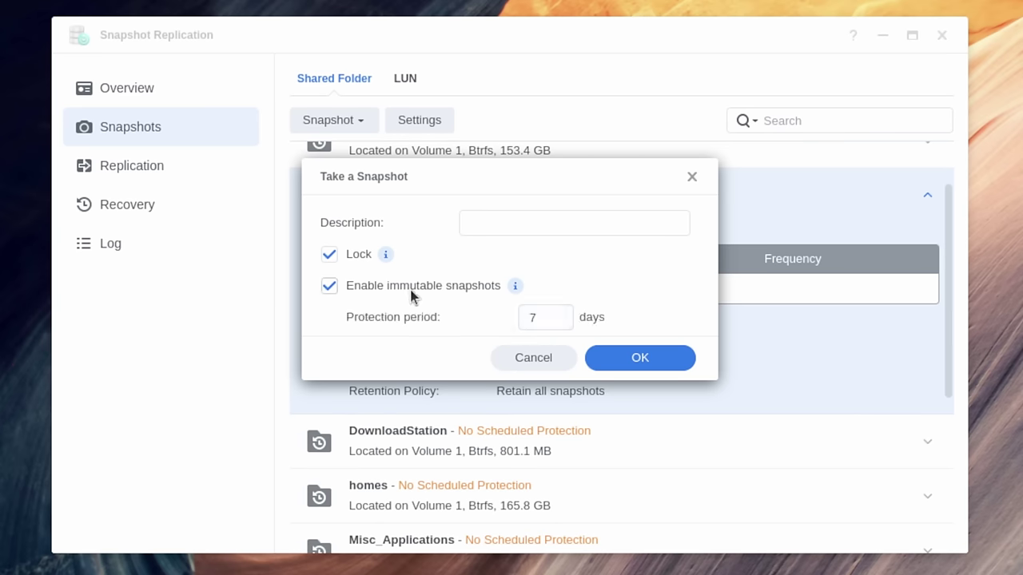
pyautogui.click(553, 325)
pyautogui.click(543, 367)
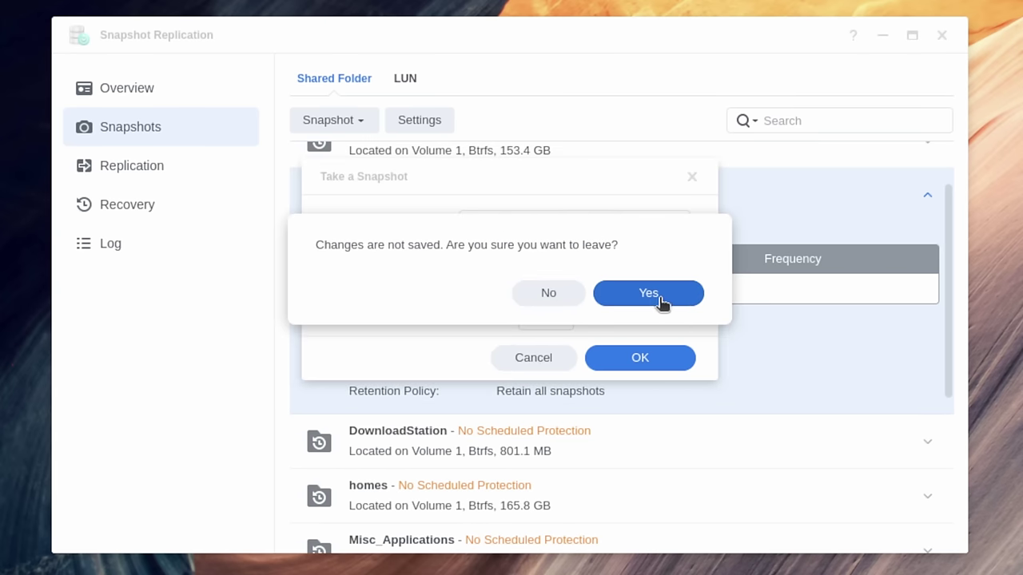
pyautogui.click(663, 299)
# - Enable the docker folder's snapshot schedule to run every day and check repeat options
pyautogui.click(436, 121)
pyautogui.click(332, 125)
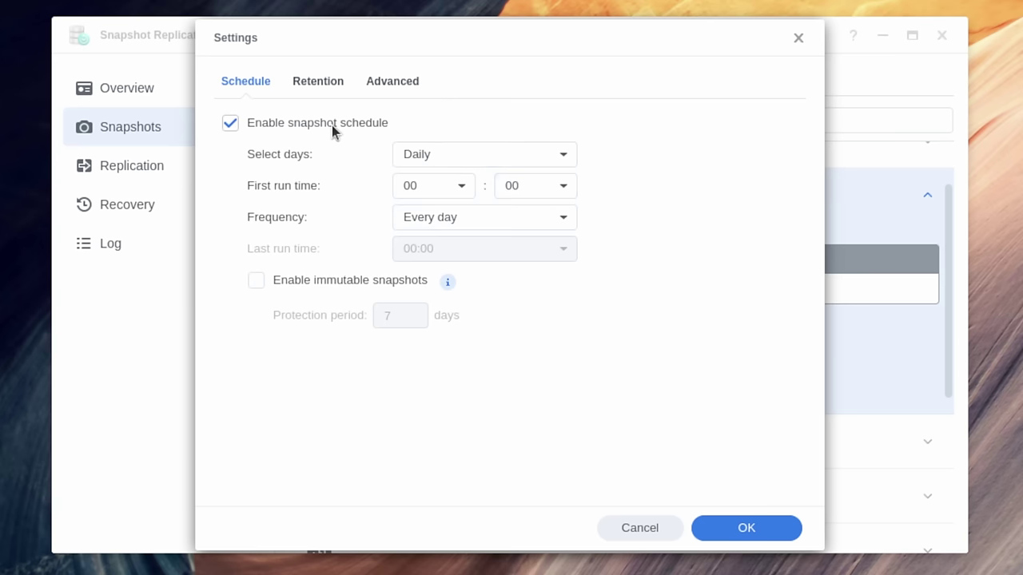
pyautogui.click(505, 165)
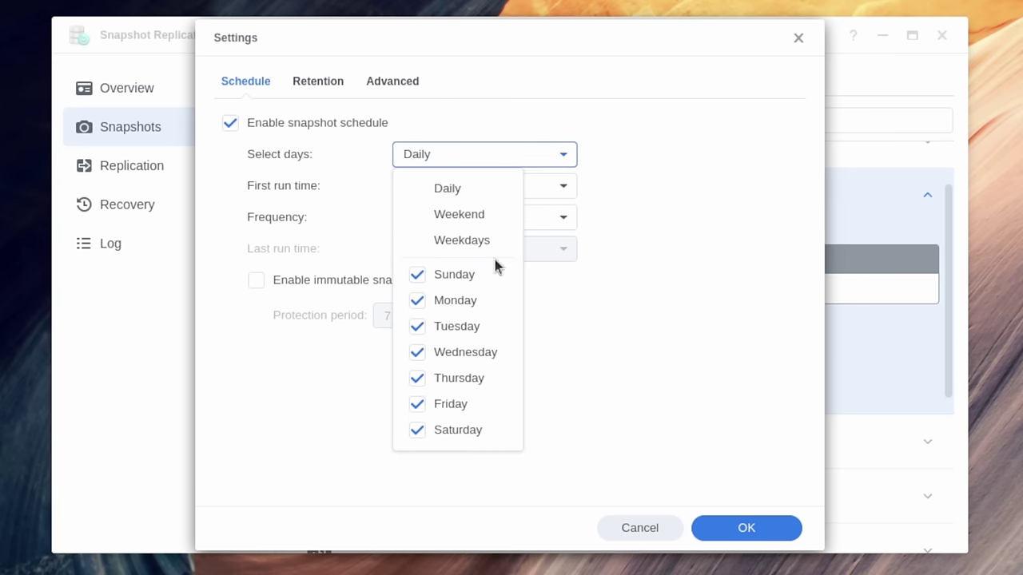
pyautogui.click(664, 230)
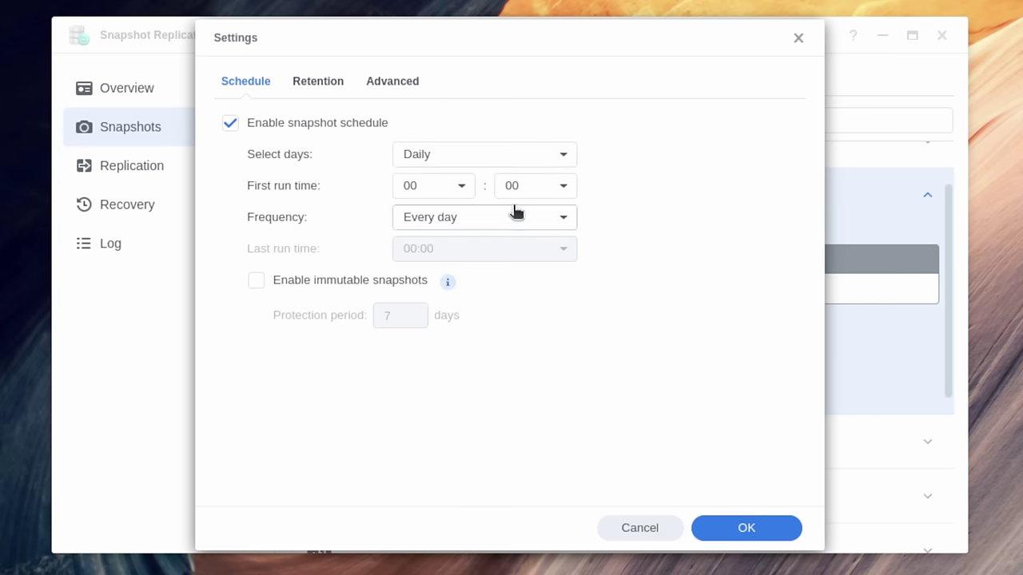
pyautogui.click(480, 217)
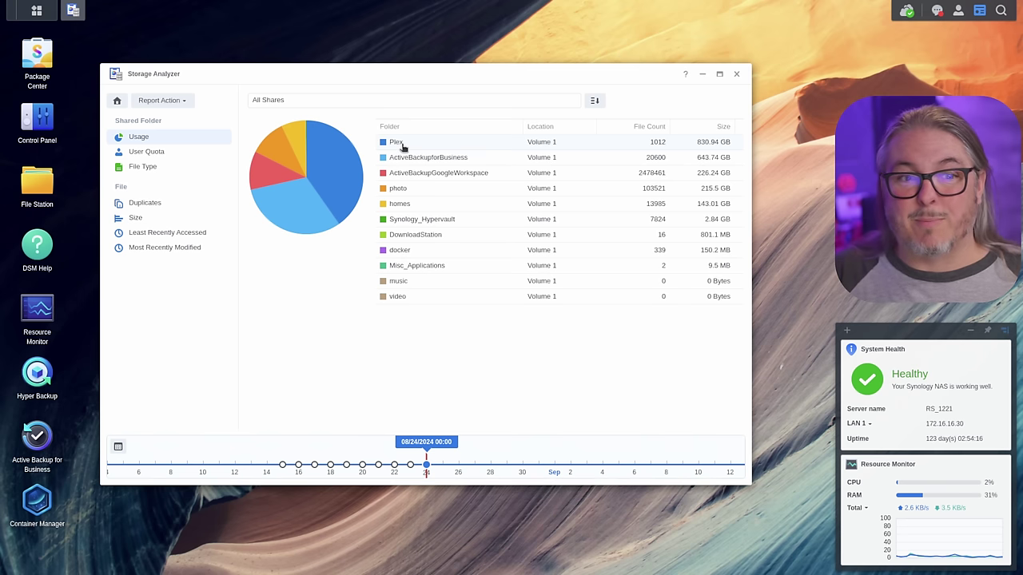
# - View User Quota and File Type breakdowns, stepping back through reports to 08/15/2024
pyautogui.click(167, 149)
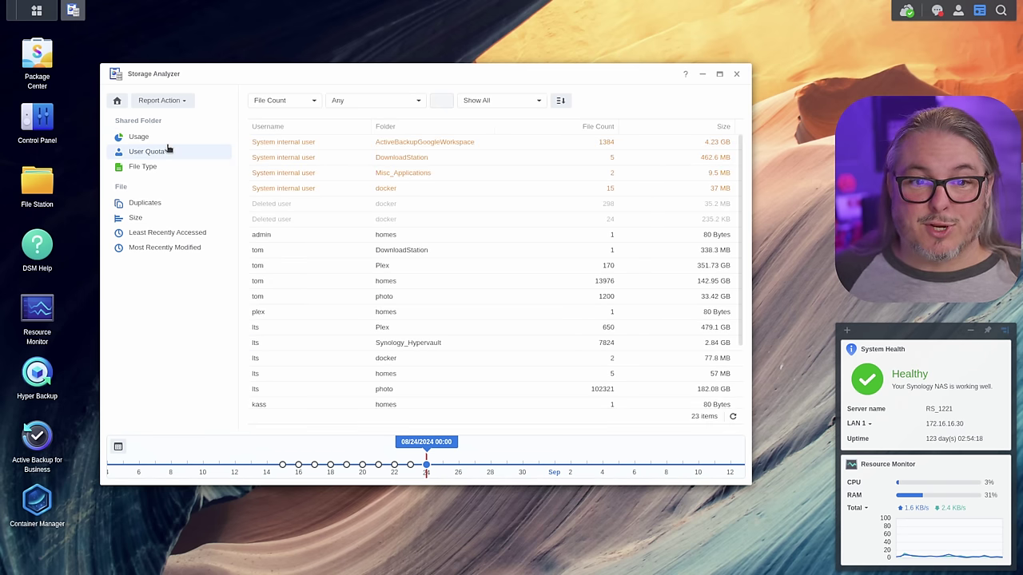
pyautogui.click(164, 168)
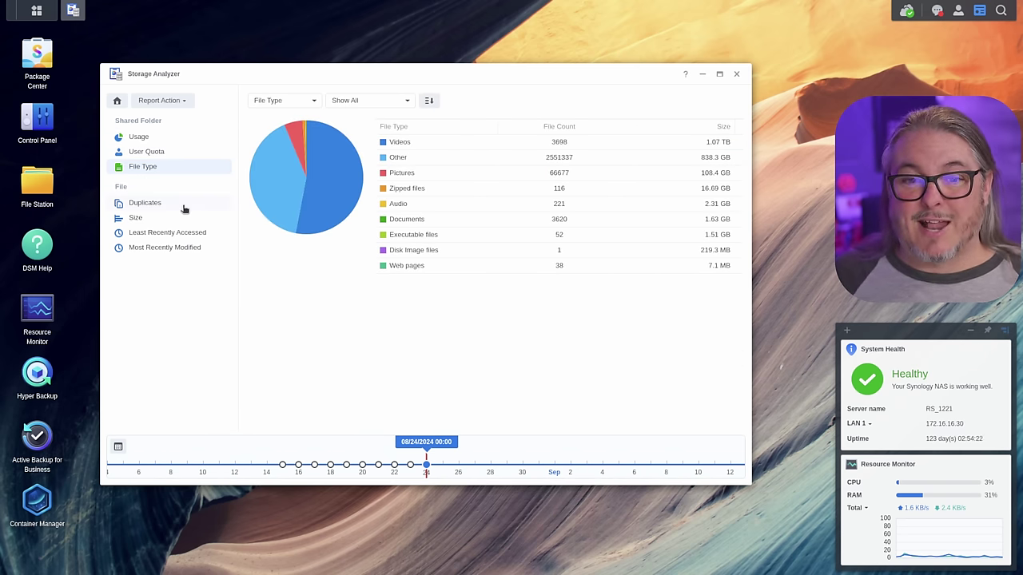
pyautogui.click(362, 465)
pyautogui.click(360, 465)
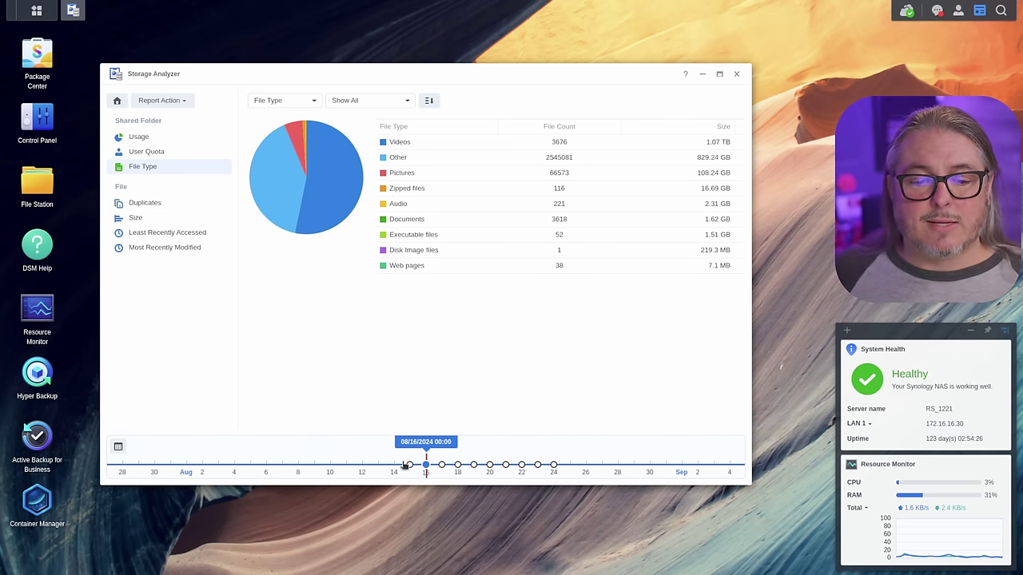
pyautogui.click(411, 465)
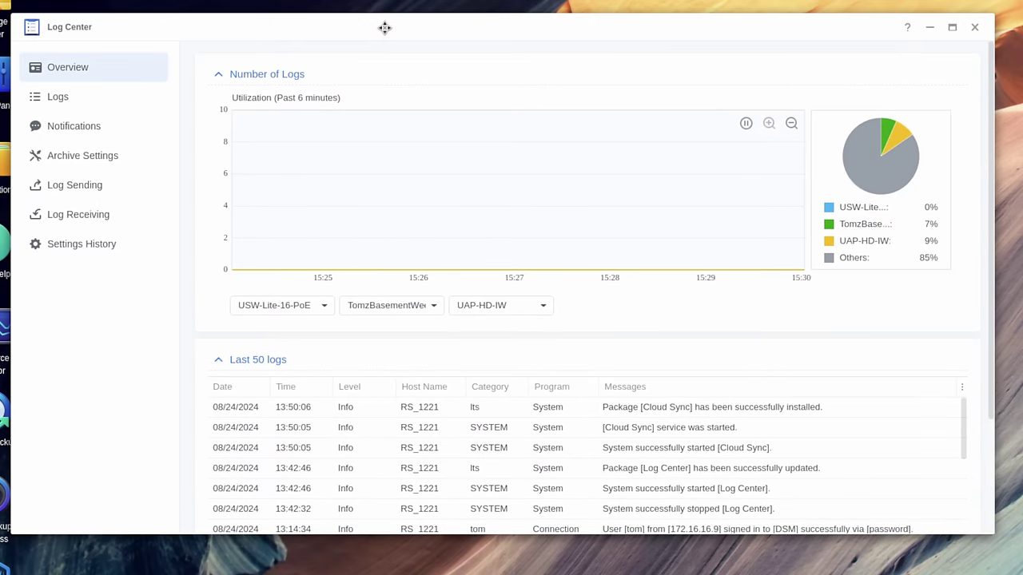
# - Set the log utilization chart to compare hosts RS_1221, 172.16.16.1 and PurpleNAS
pyautogui.click(410, 307)
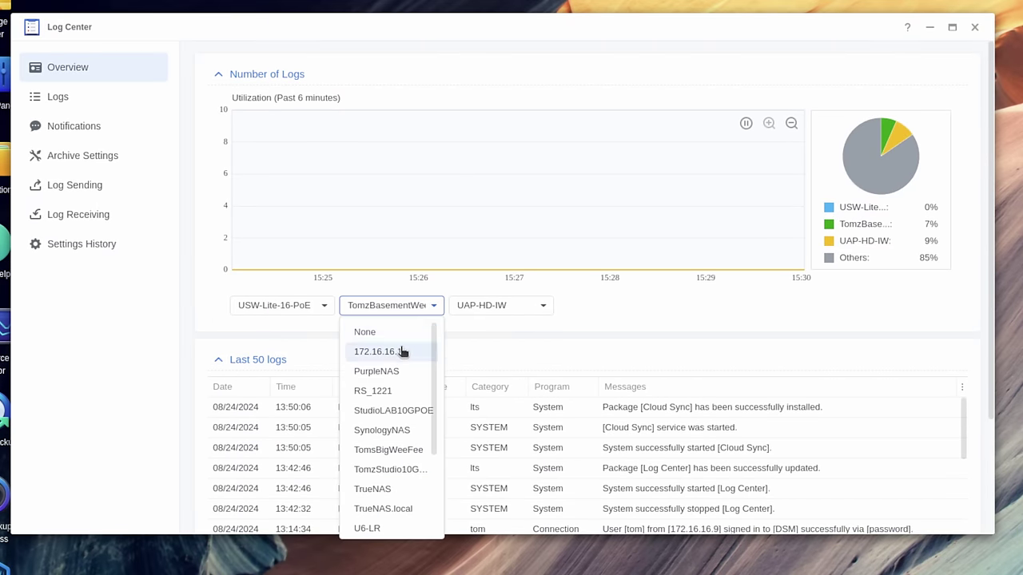
pyautogui.click(404, 354)
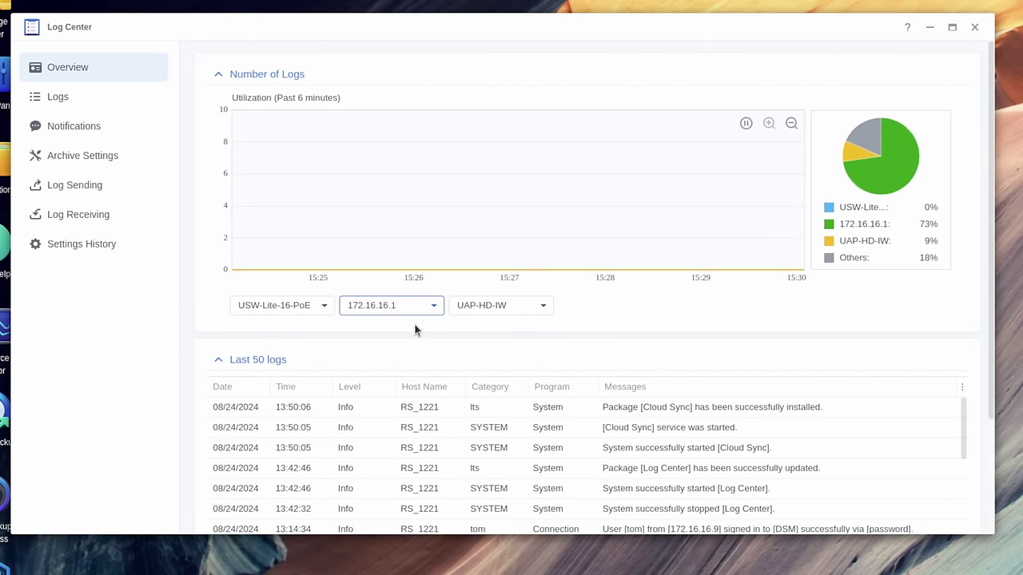
pyautogui.click(302, 310)
pyautogui.scroll(-1, 300, 368)
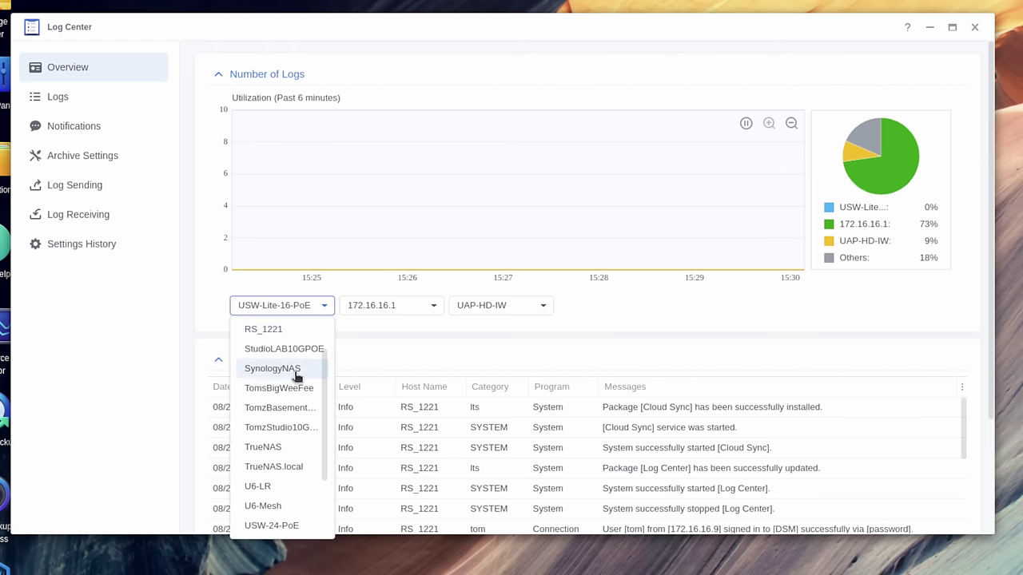
pyautogui.click(285, 331)
pyautogui.click(512, 304)
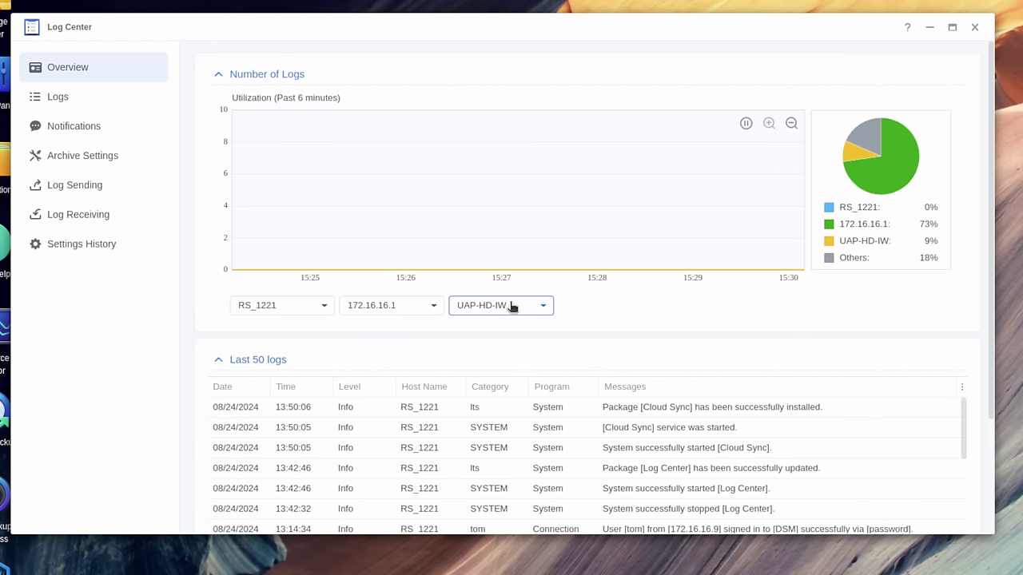
pyautogui.click(511, 350)
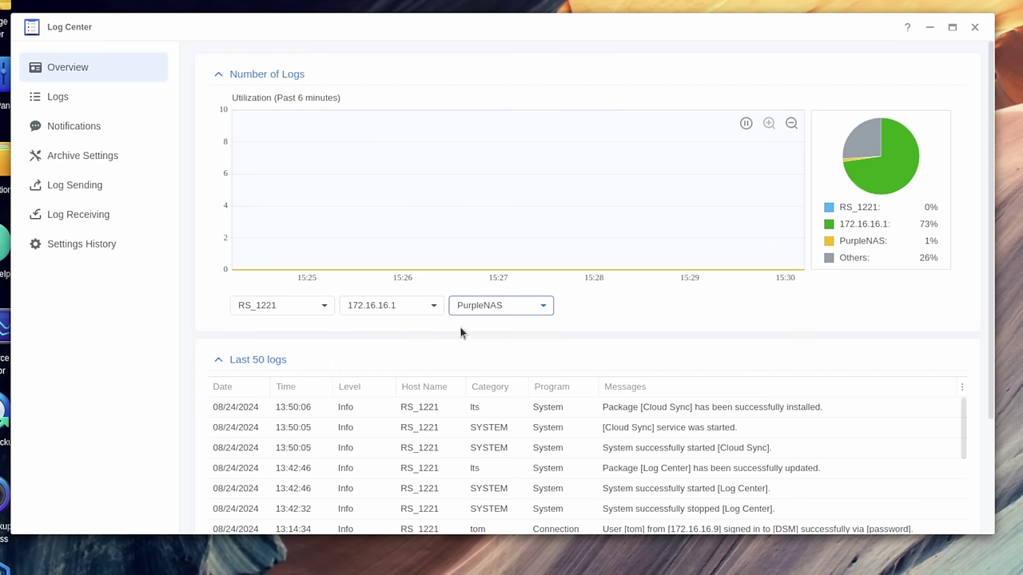
pyautogui.scroll(-3, 392, 393)
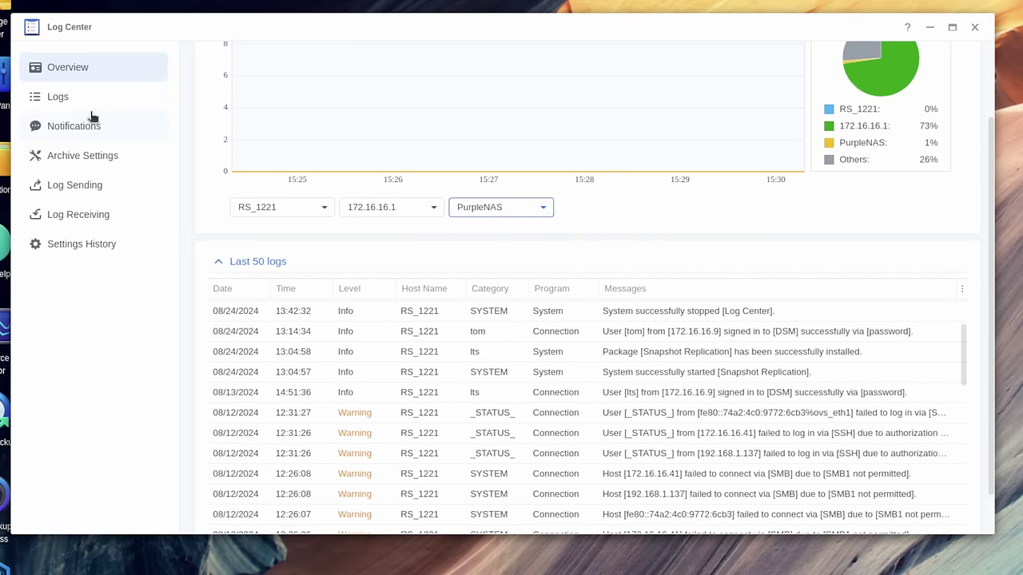
# - Open Log Center's Log Receiving list with the UniFi, PurpleNAS, pfsense, TrueNAS_Test and test rules
pyautogui.click(93, 184)
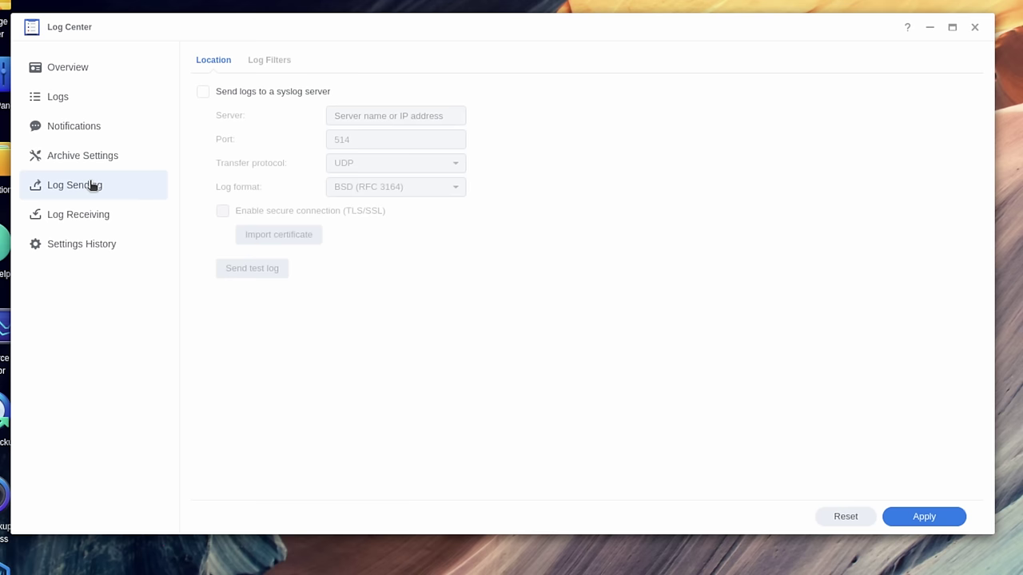
pyautogui.click(124, 221)
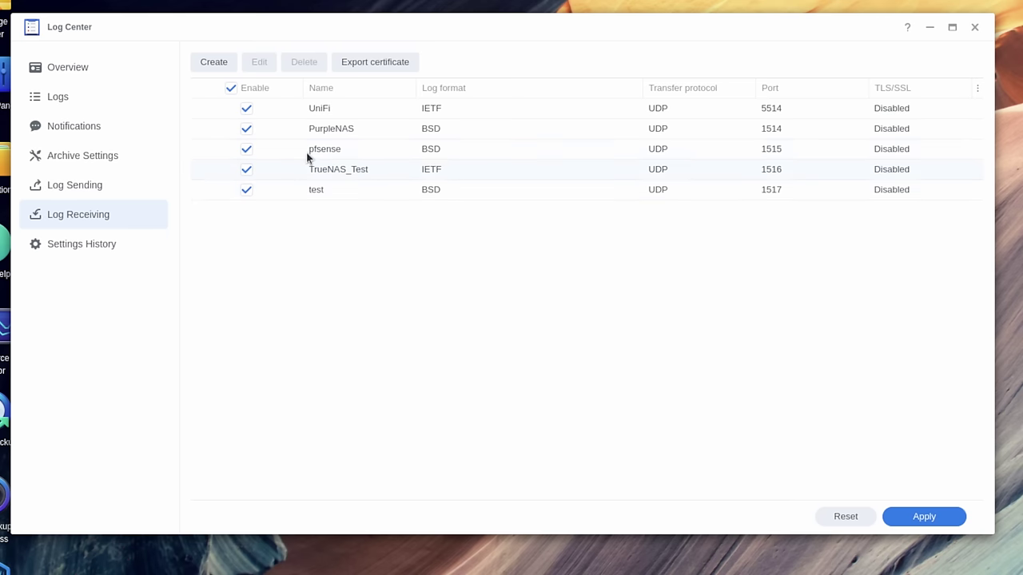
# - Create a log-receiving rule with customized format, TCP transfer protocol and TLS/SSL enabled
pyautogui.click(214, 62)
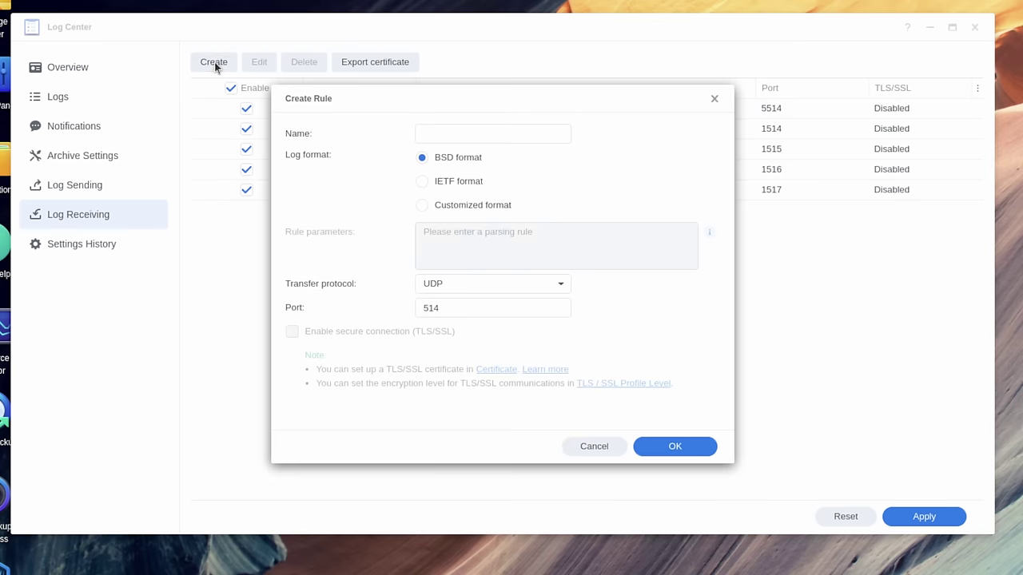
pyautogui.click(471, 208)
pyautogui.click(475, 237)
pyautogui.click(477, 285)
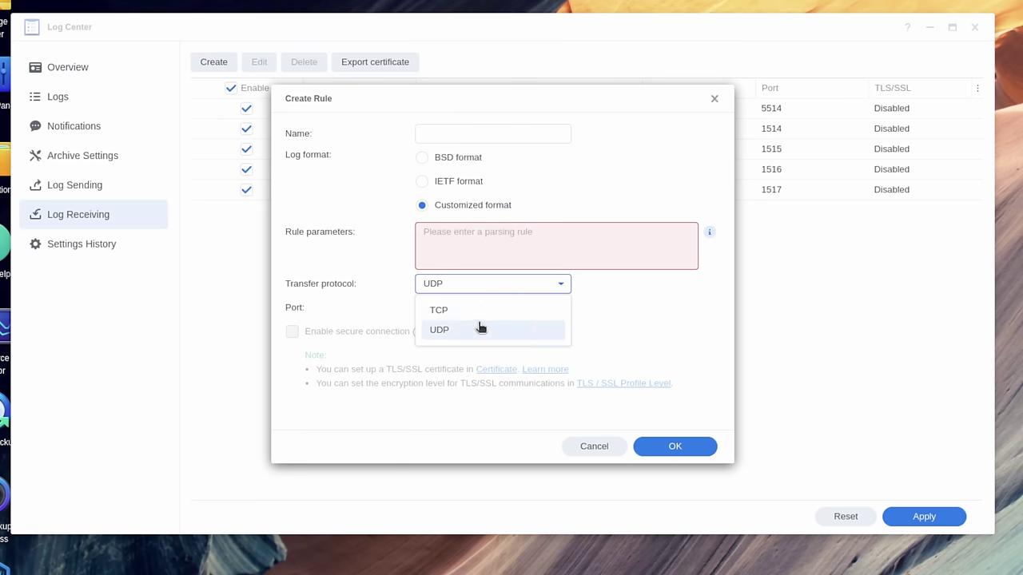
pyautogui.click(476, 312)
pyautogui.click(478, 288)
pyautogui.click(475, 288)
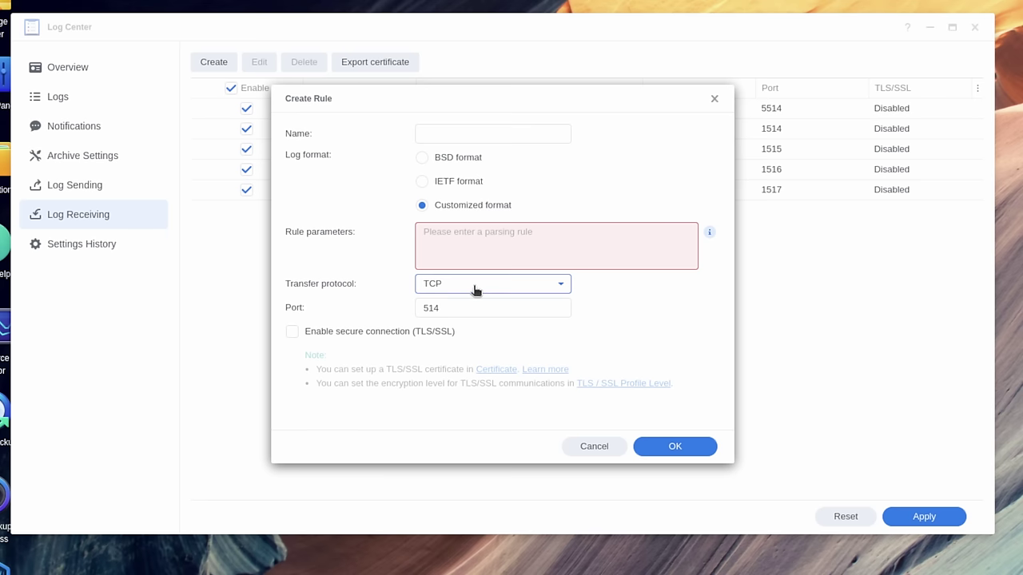
pyautogui.click(354, 332)
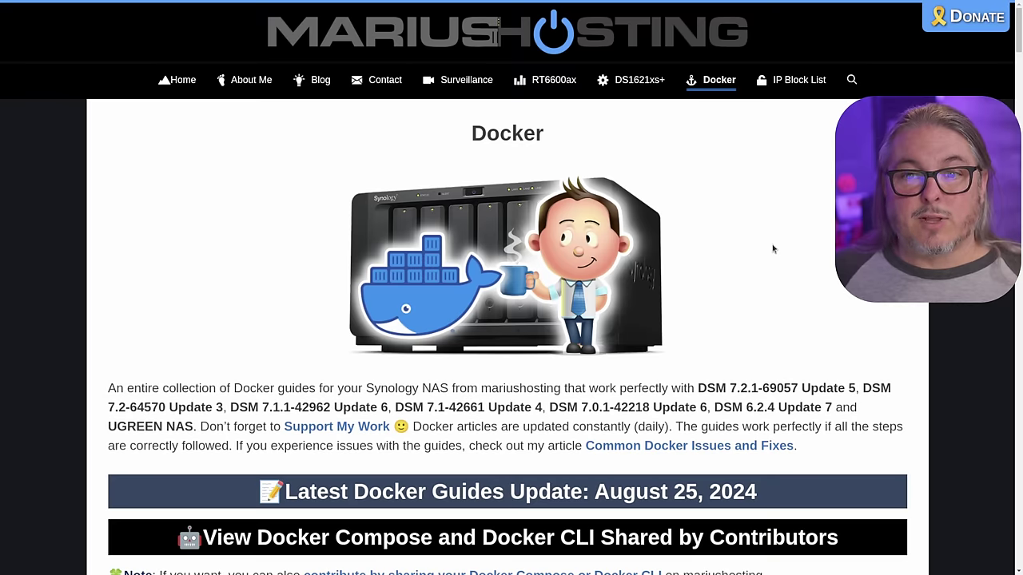
pyautogui.scroll(-10, 772, 249)
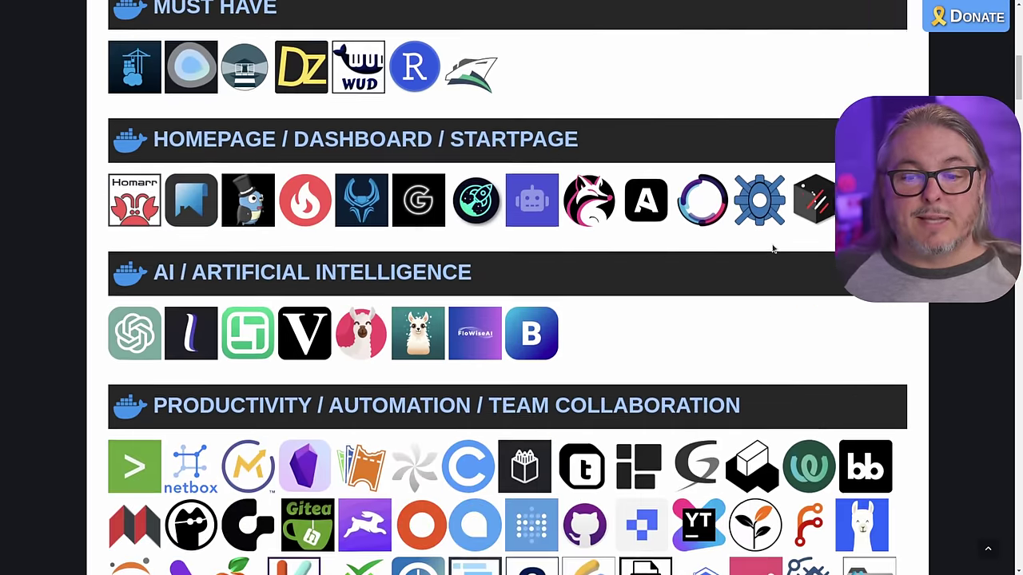
pyautogui.scroll(-9, 773, 249)
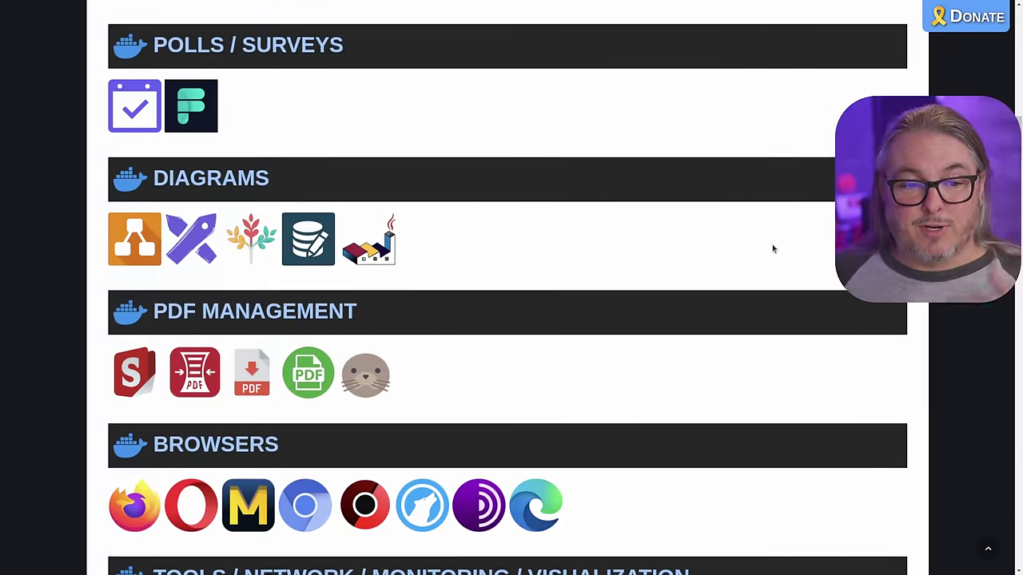
pyautogui.scroll(-6, 773, 249)
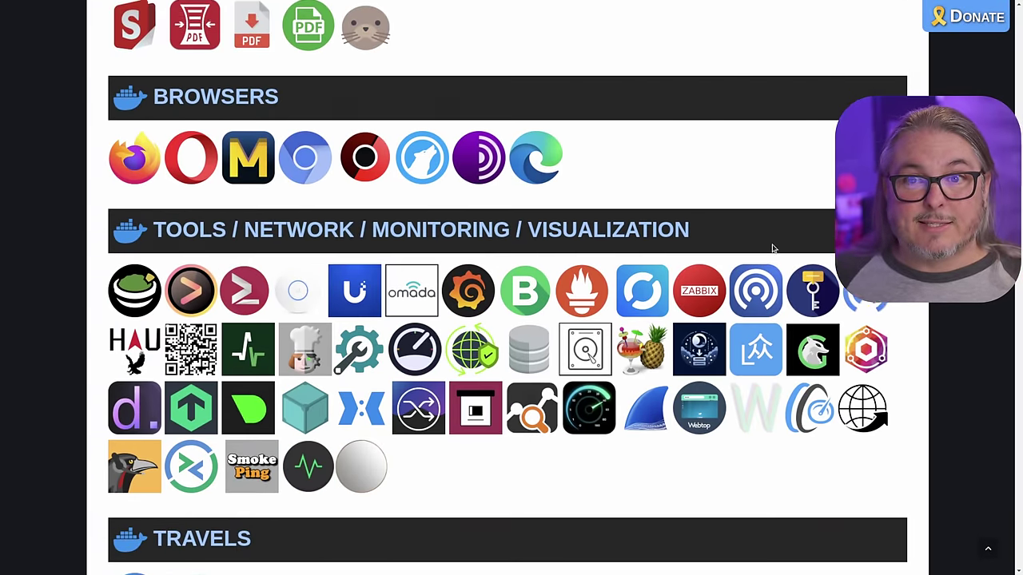
pyautogui.scroll(-1, 773, 249)
pyautogui.scroll(-1, 772, 249)
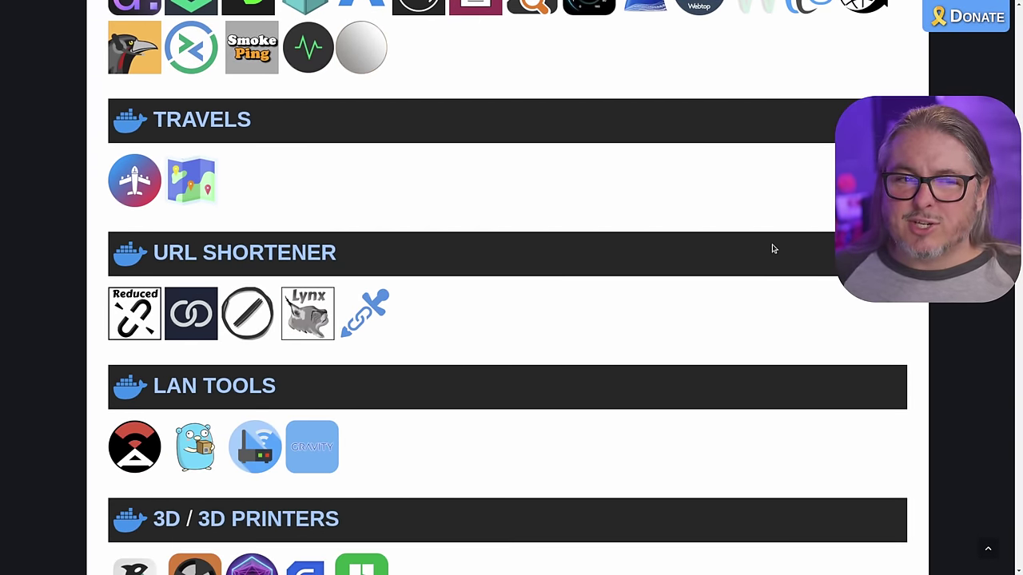
pyautogui.scroll(-2, 773, 249)
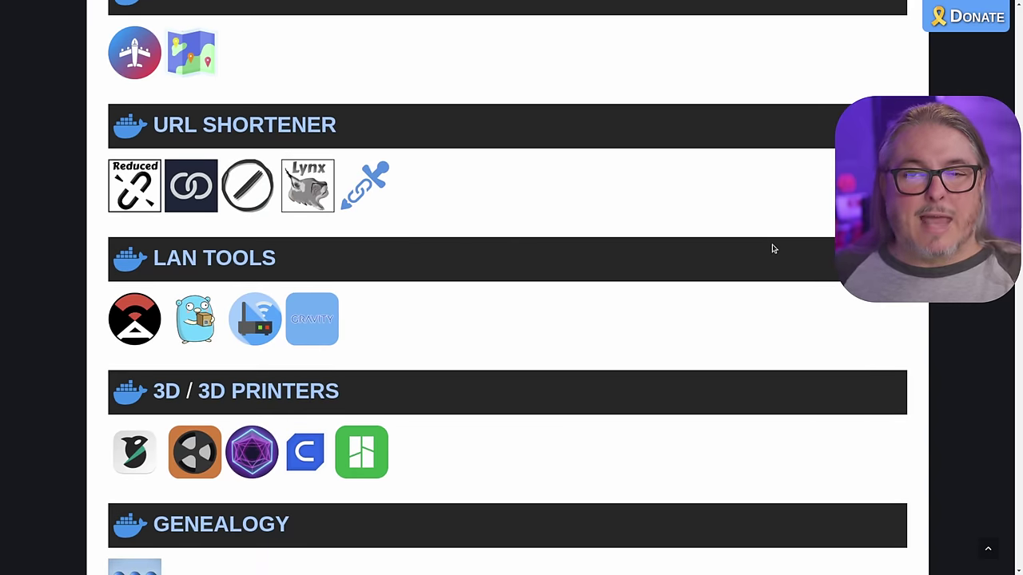
pyautogui.scroll(-5, 772, 250)
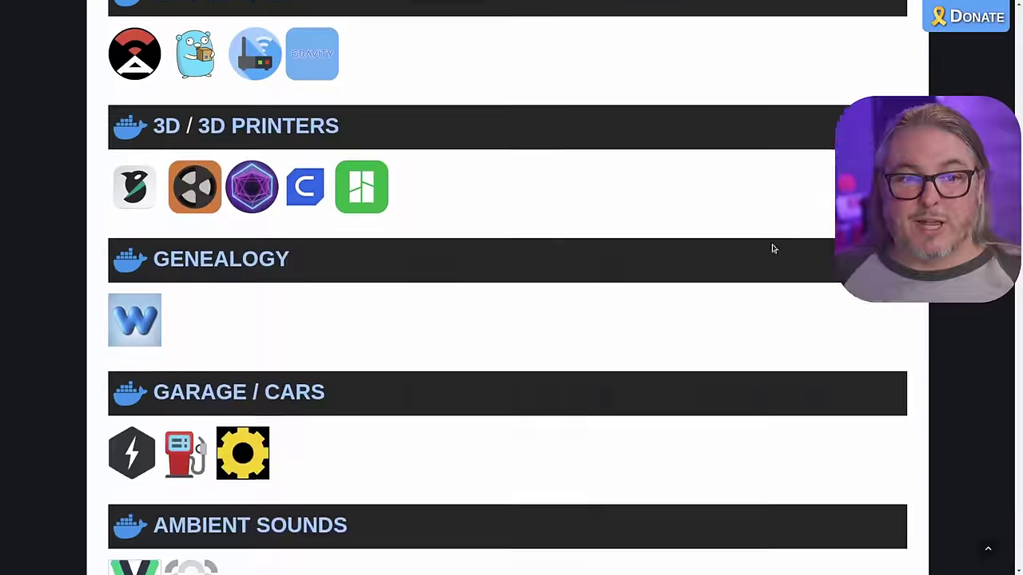
pyautogui.scroll(12, 772, 249)
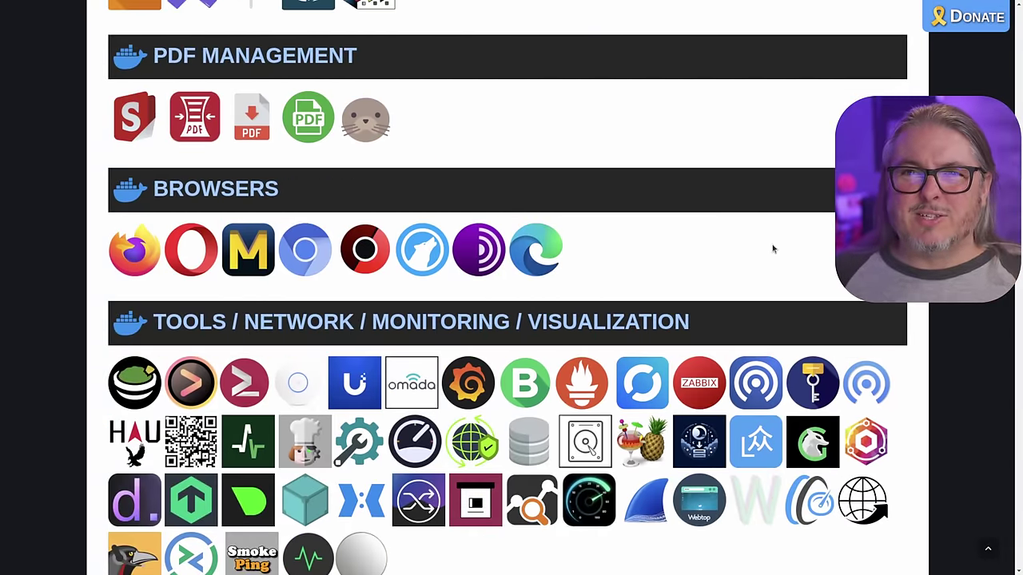
pyautogui.scroll(5, 773, 249)
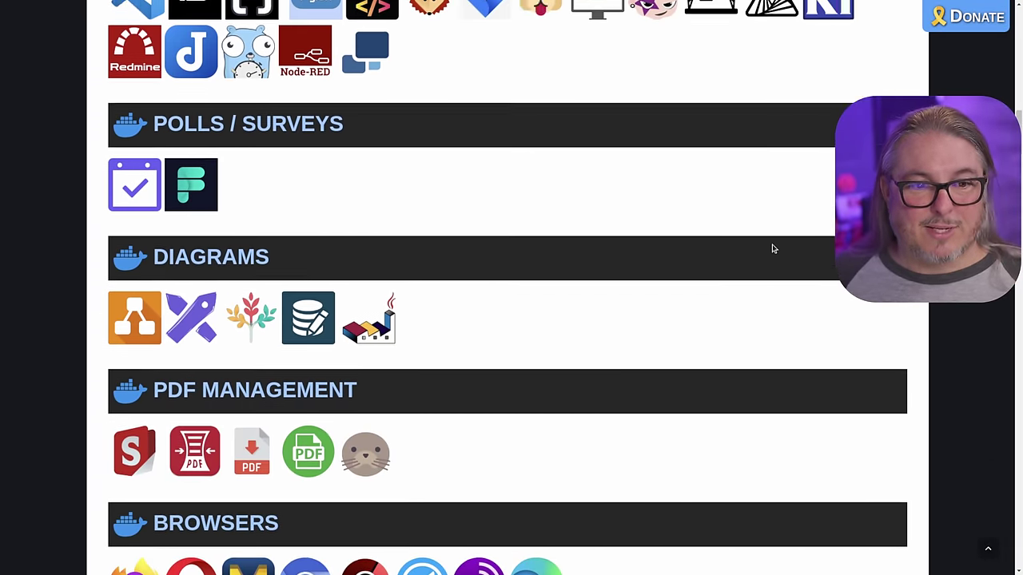
pyautogui.scroll(13, 773, 249)
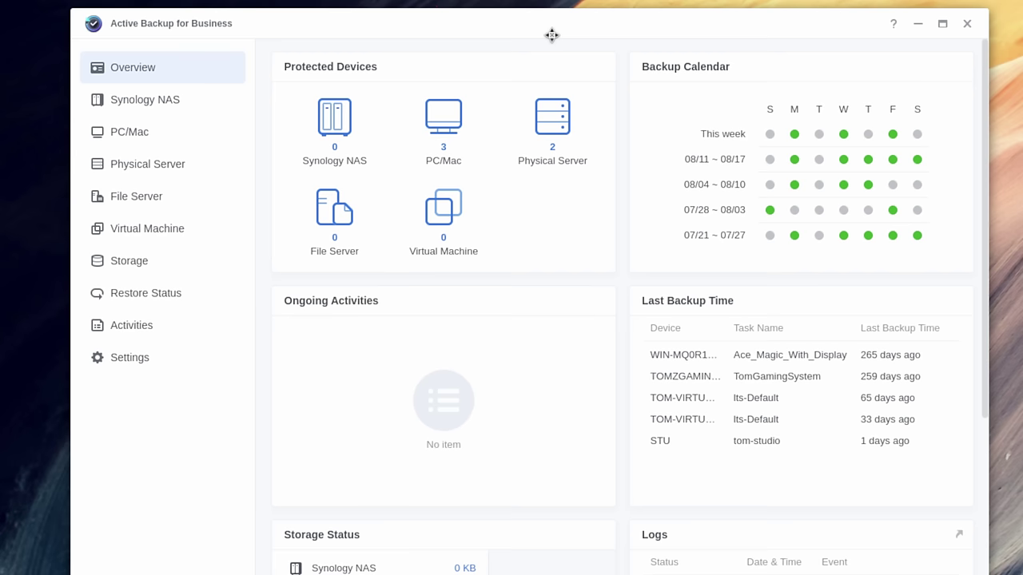
# - Open Virtual Machine backups, begin adding a hypervisor, then cancel and close Manage Hypervisor
pyautogui.click(169, 236)
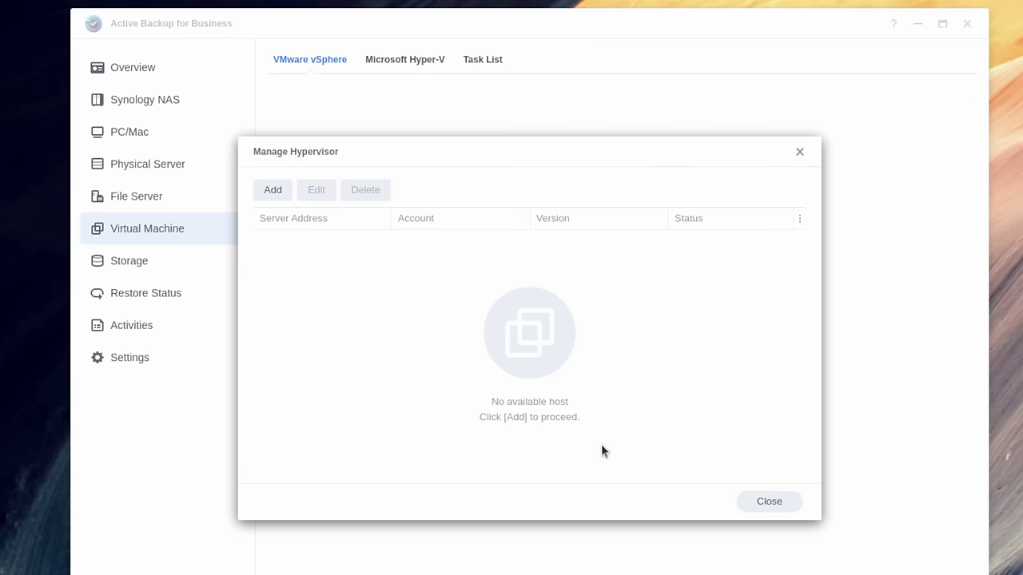
pyautogui.click(274, 189)
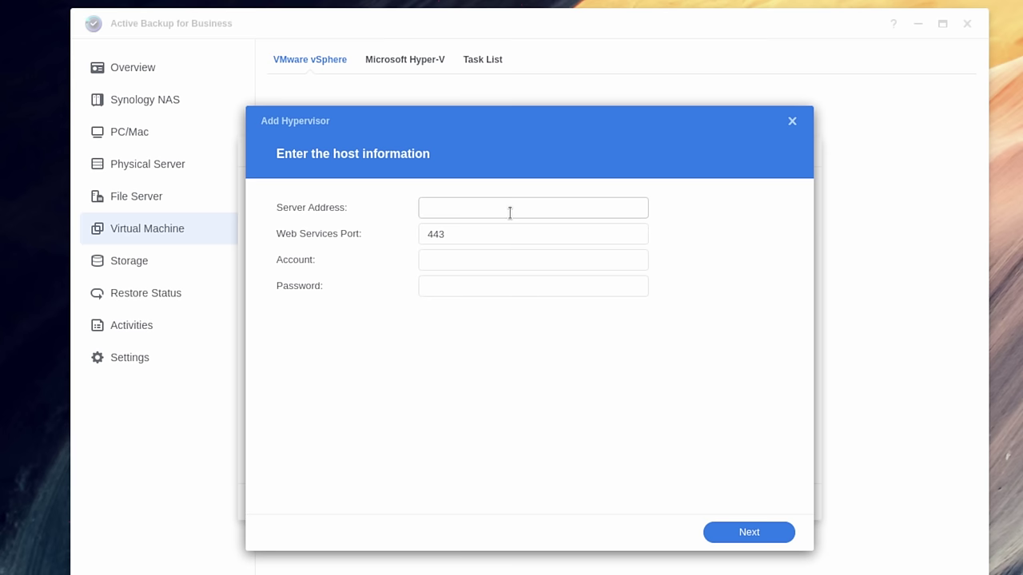
pyautogui.click(794, 121)
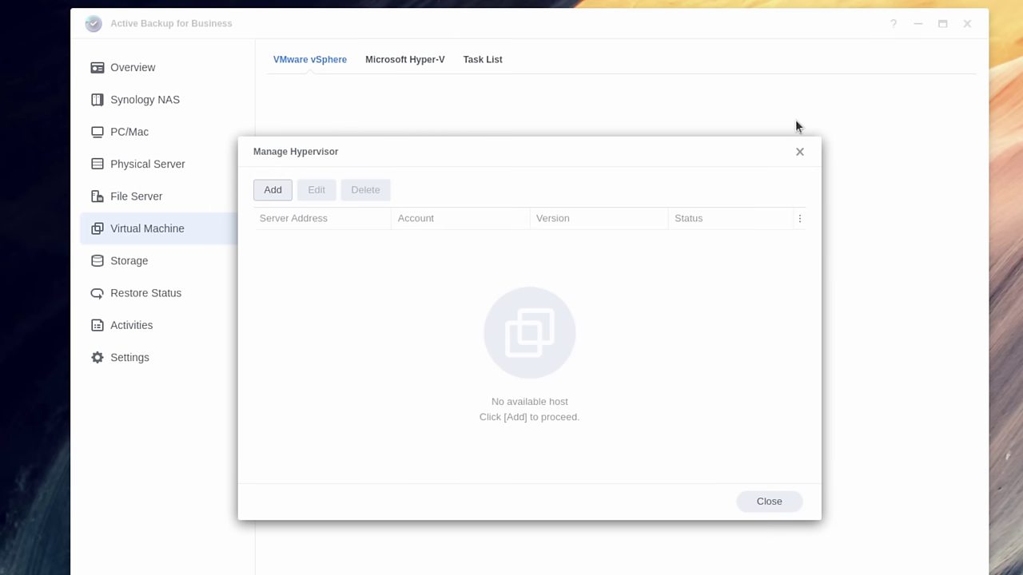
pyautogui.click(800, 153)
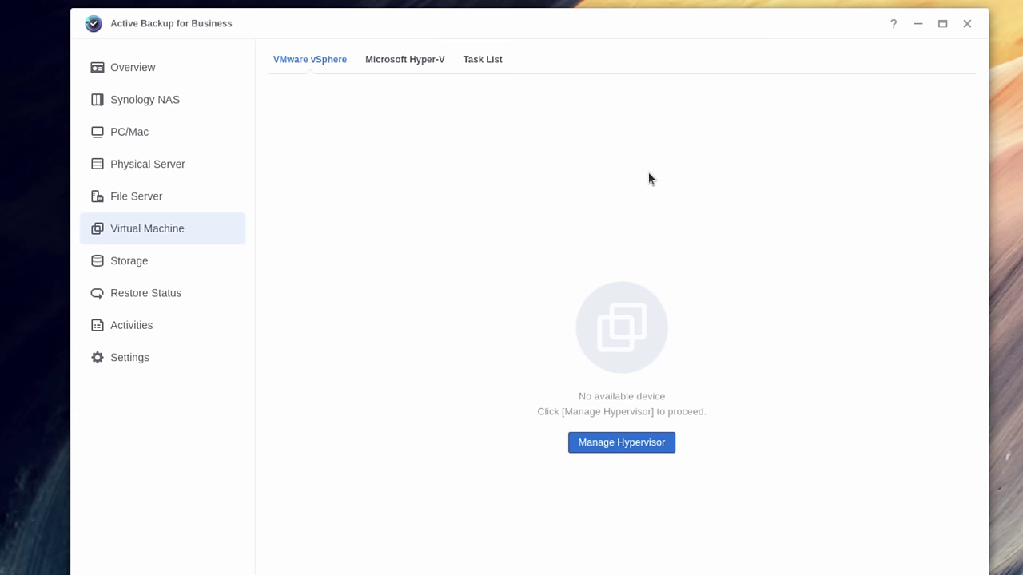
# - Check Synology NAS backups, then return to Overview and open the protected PC/Mac list
pyautogui.click(192, 115)
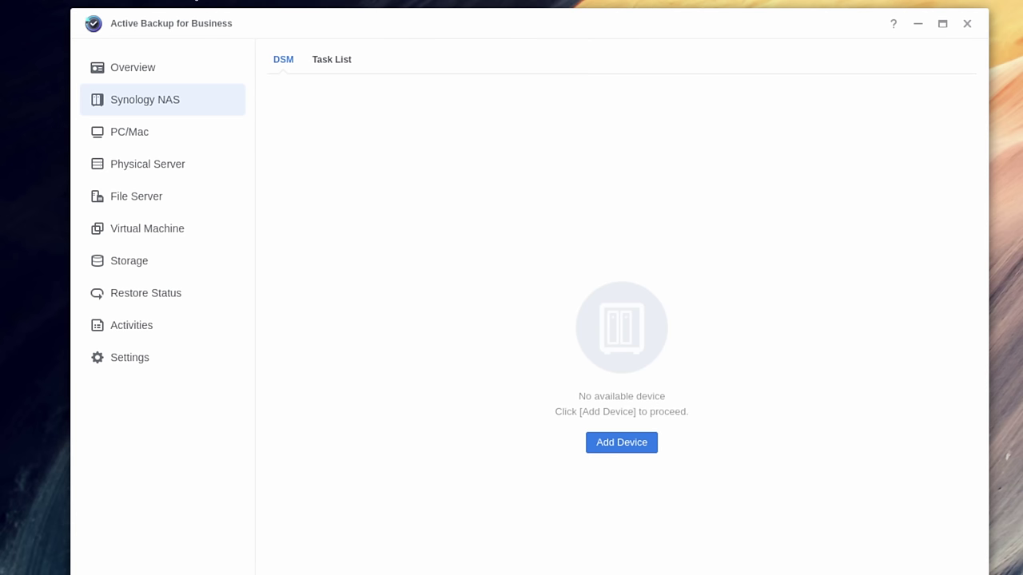
pyautogui.click(171, 71)
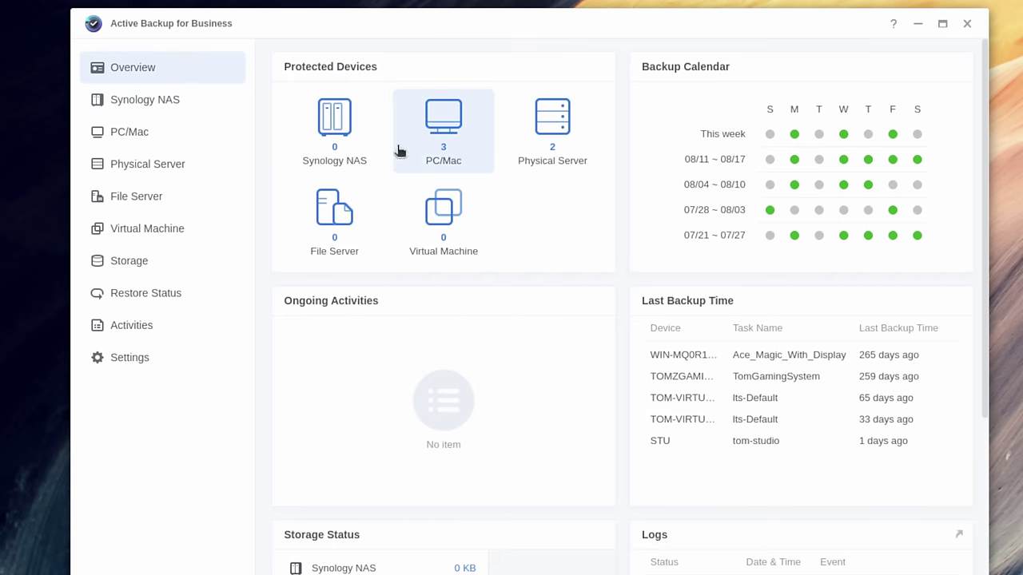
pyautogui.click(439, 151)
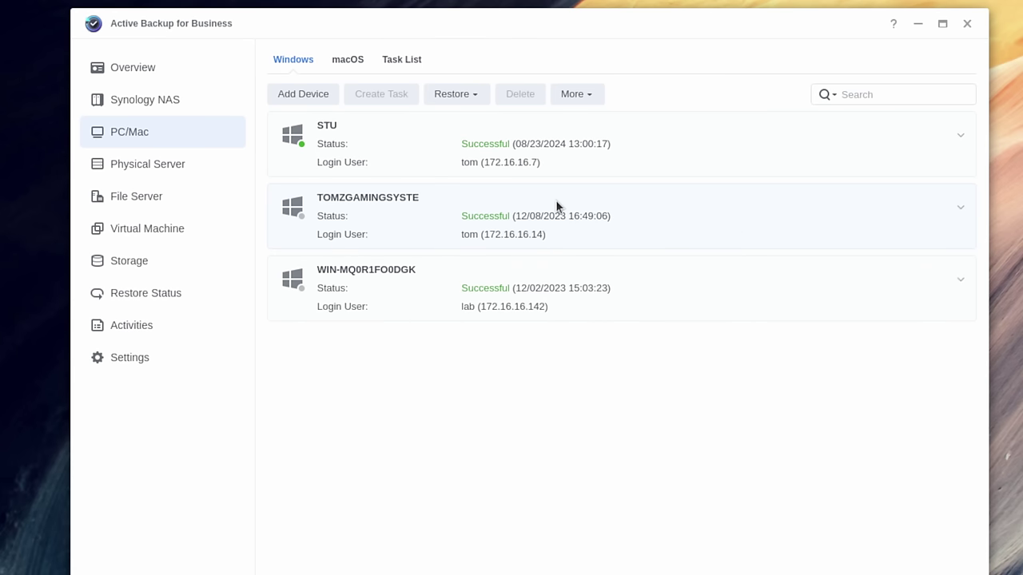
# - Select the STU device in the PC backup list
pyautogui.click(431, 163)
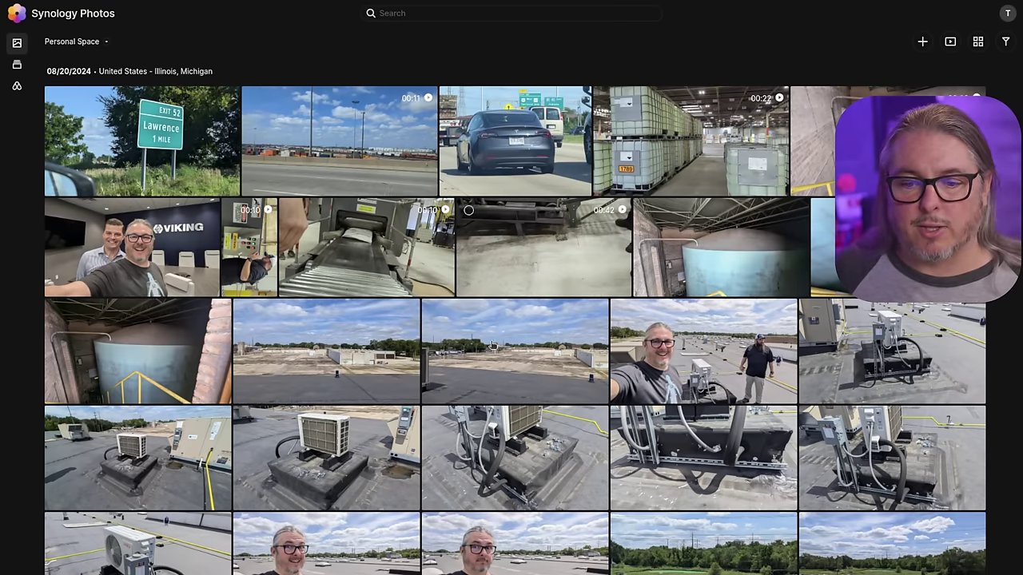
# - Scroll through the Personal Space photo timeline to browse the photos
pyautogui.scroll(-5, 490, 351)
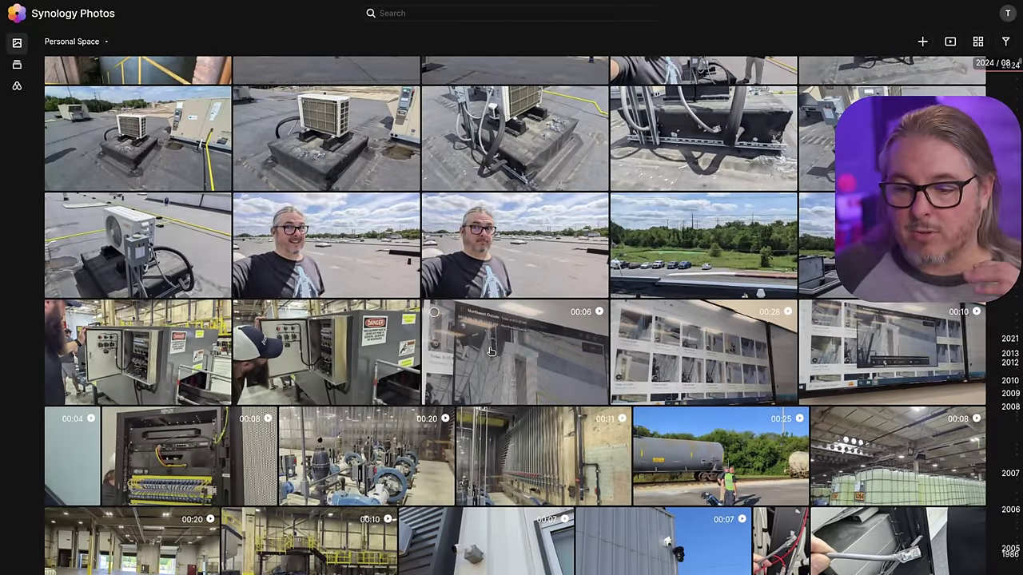
pyautogui.scroll(5, 490, 352)
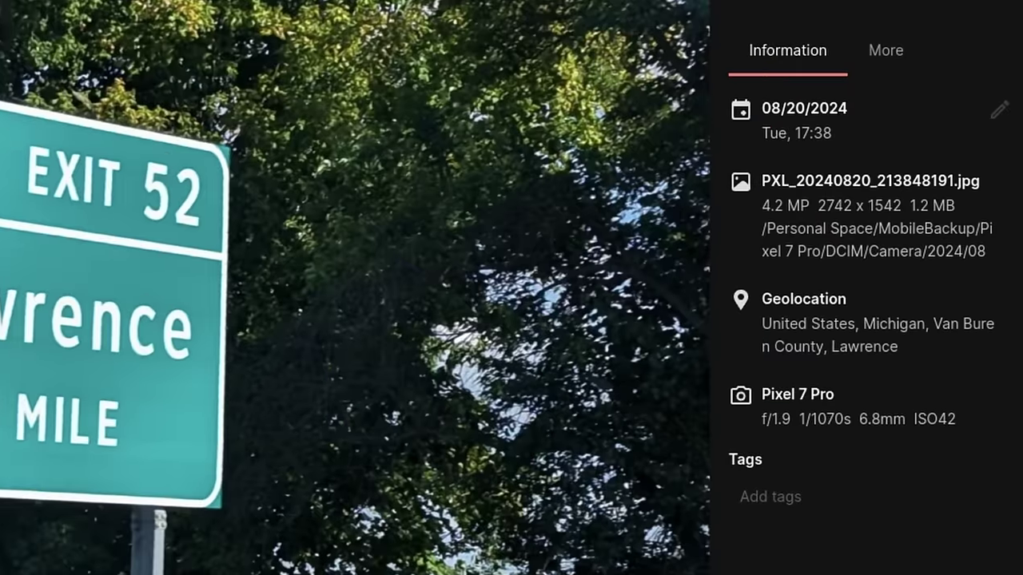
# - Highlight the photo's geolocation details, then go to the Subjects page
pyautogui.moveTo(899, 346); pyautogui.dragTo(761, 324)
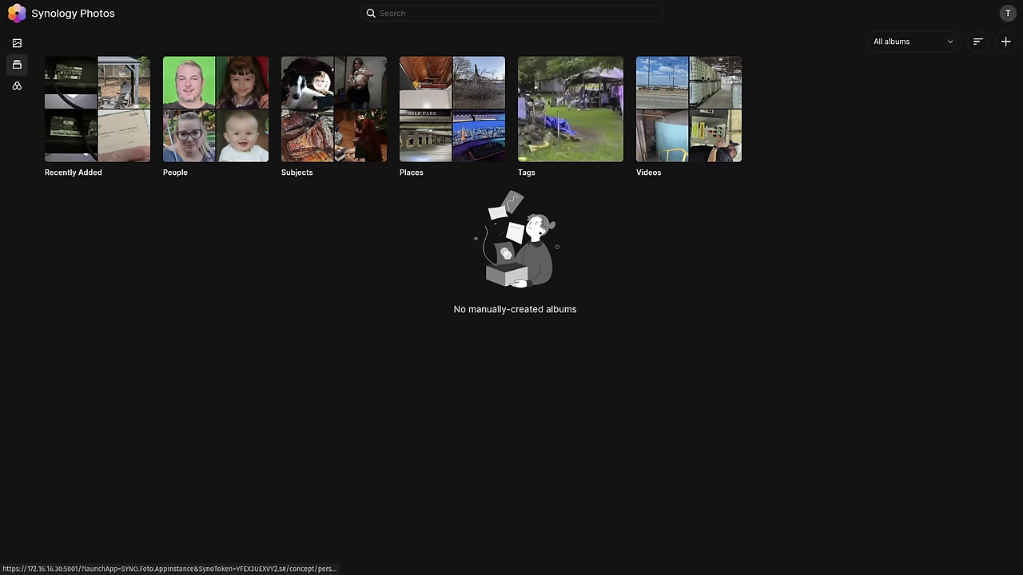
pyautogui.click(333, 109)
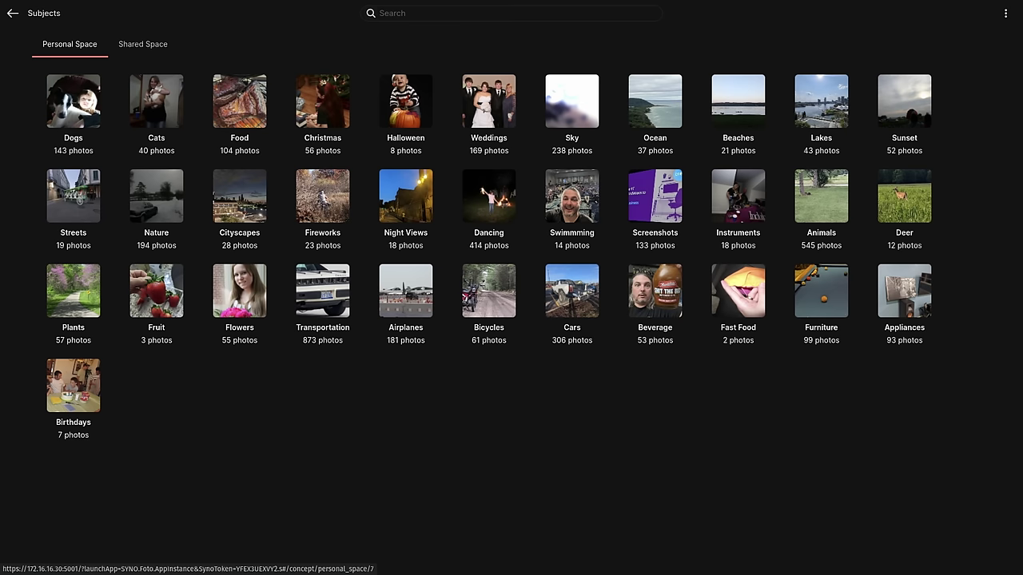
# - Open the Dogs subject tile to view its photos
pyautogui.click(72, 101)
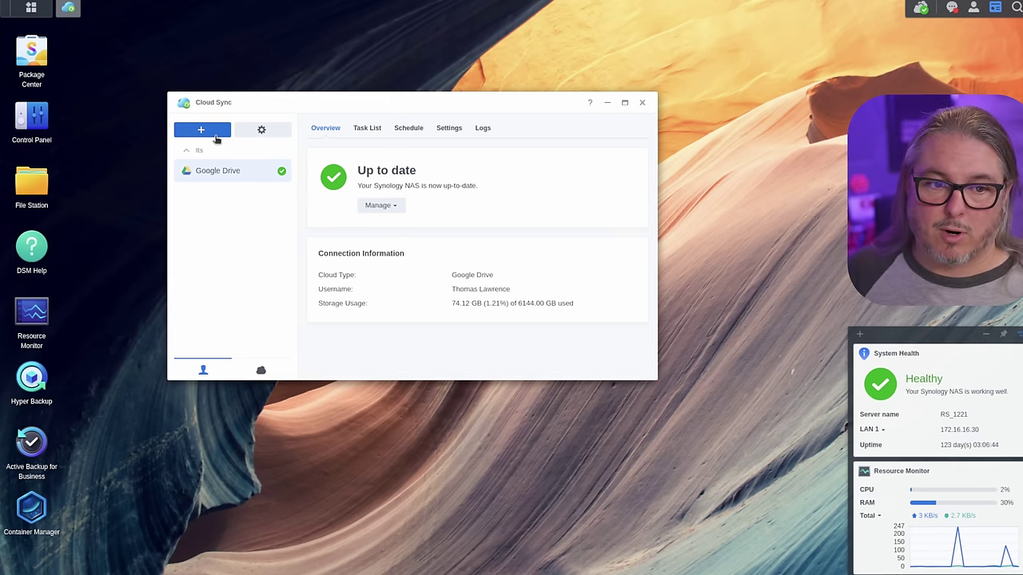
# - Start a new Cloud Sync connection and pick Google Drive from the Cloud Providers list
pyautogui.click(209, 132)
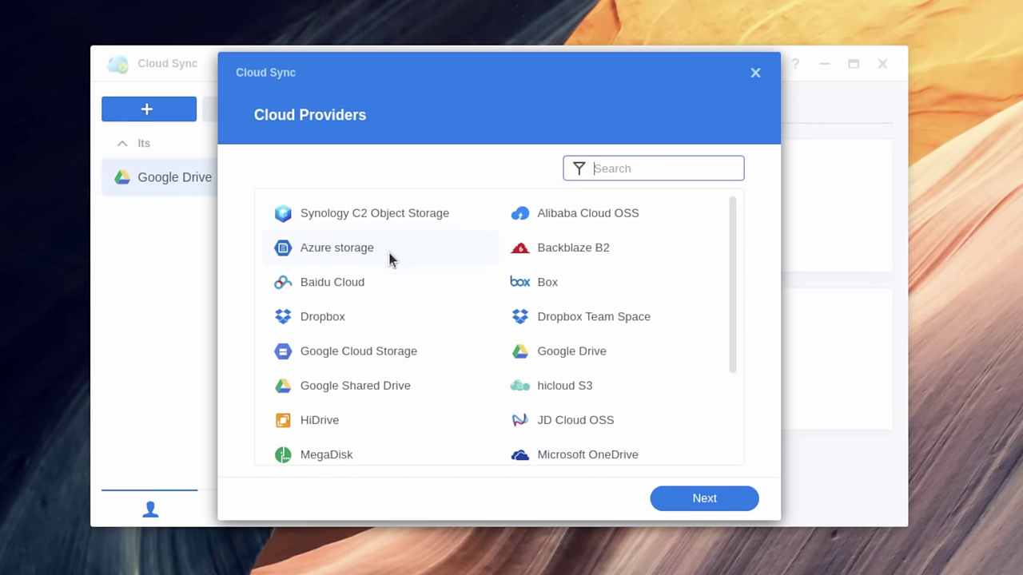
pyautogui.scroll(-4, 487, 295)
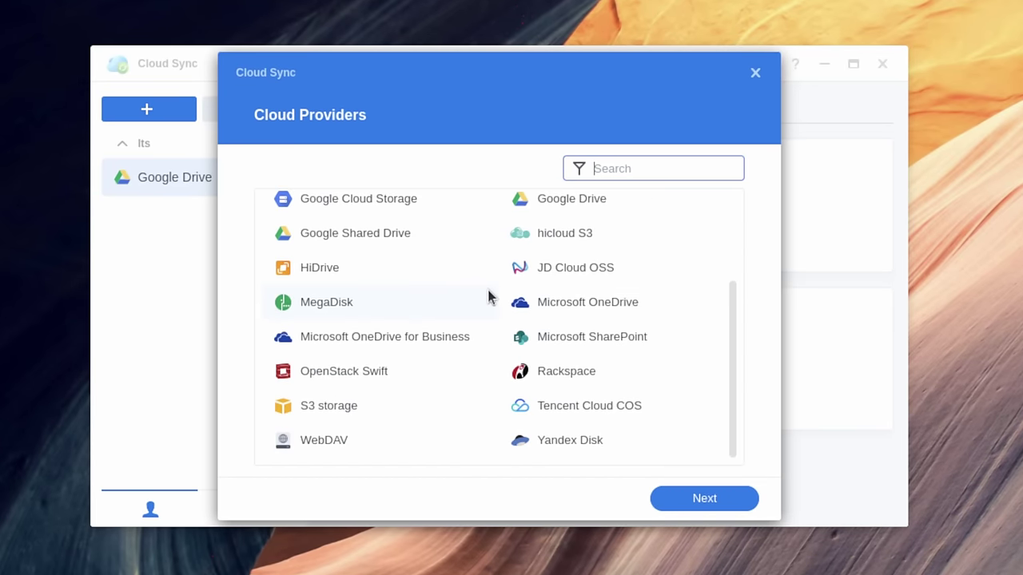
pyautogui.scroll(4, 488, 292)
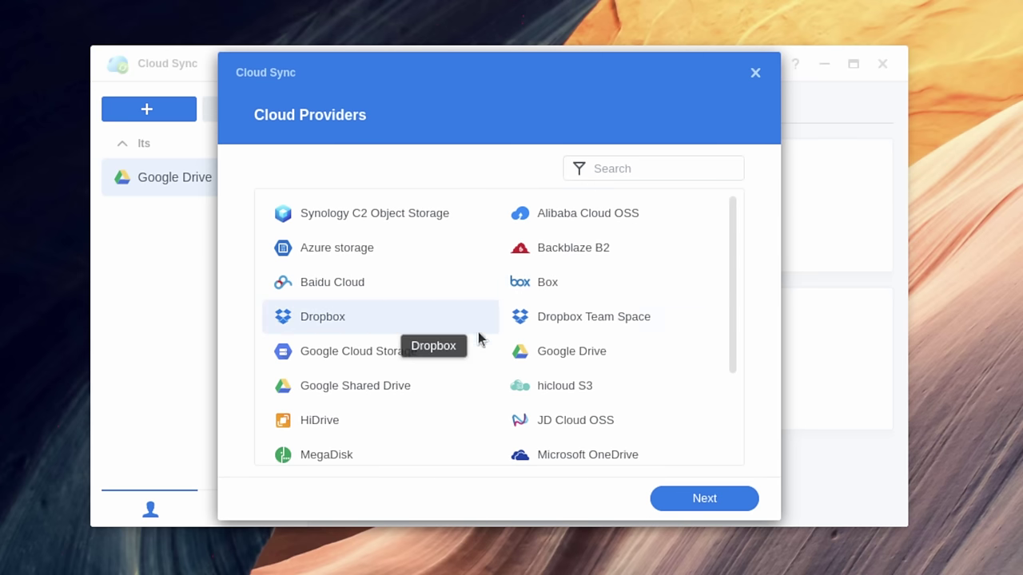
pyautogui.click(607, 353)
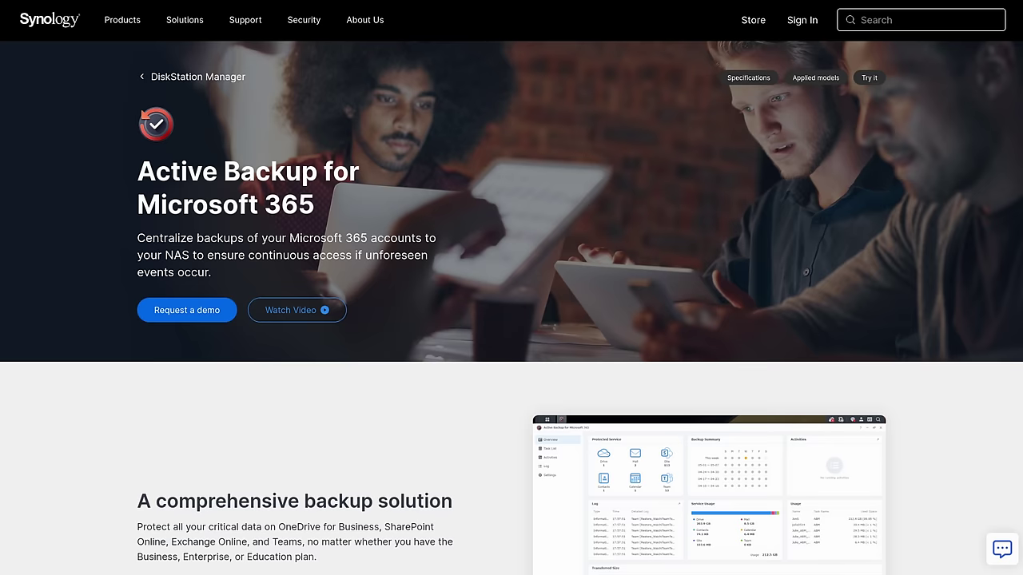
pyautogui.scroll(-3, 512, 288)
pyautogui.scroll(-2, 512, 287)
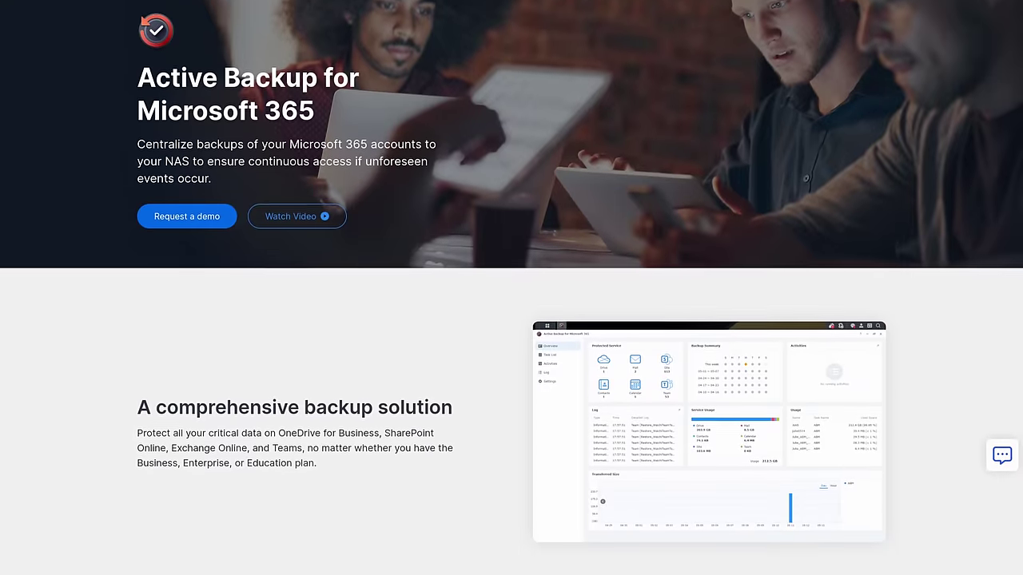
pyautogui.scroll(-2, 512, 288)
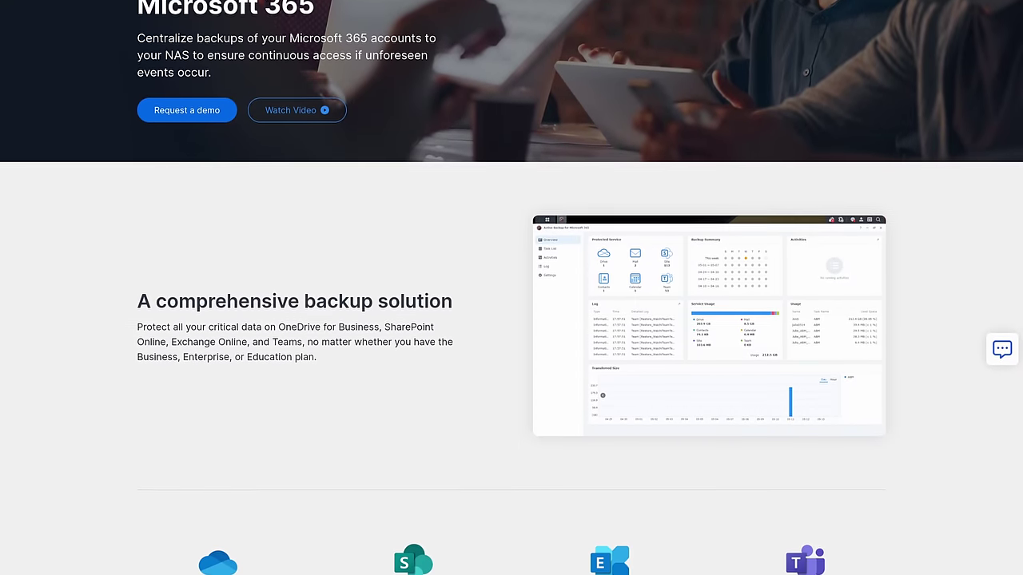
pyautogui.scroll(-2, 511, 288)
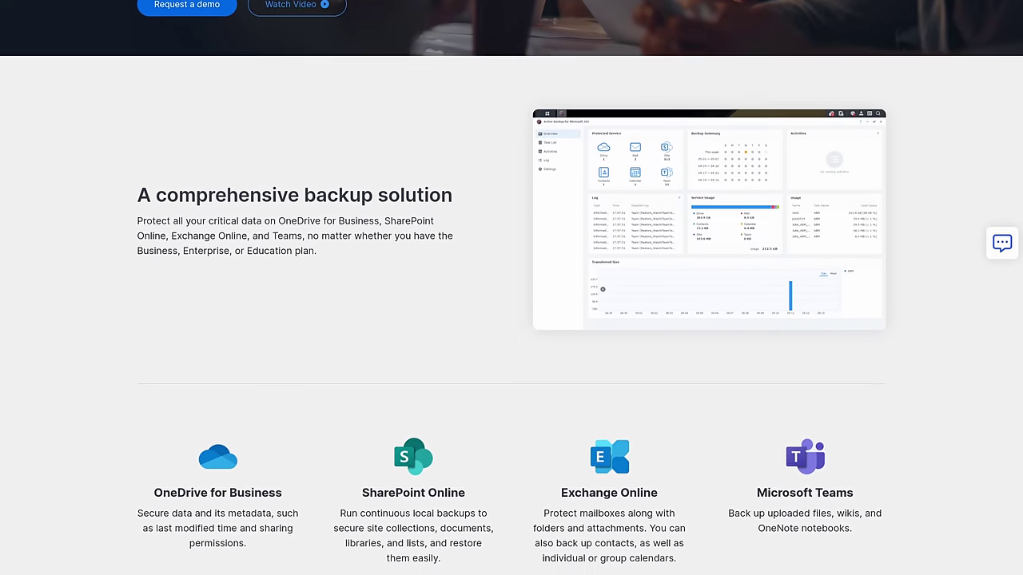
pyautogui.scroll(-2, 511, 288)
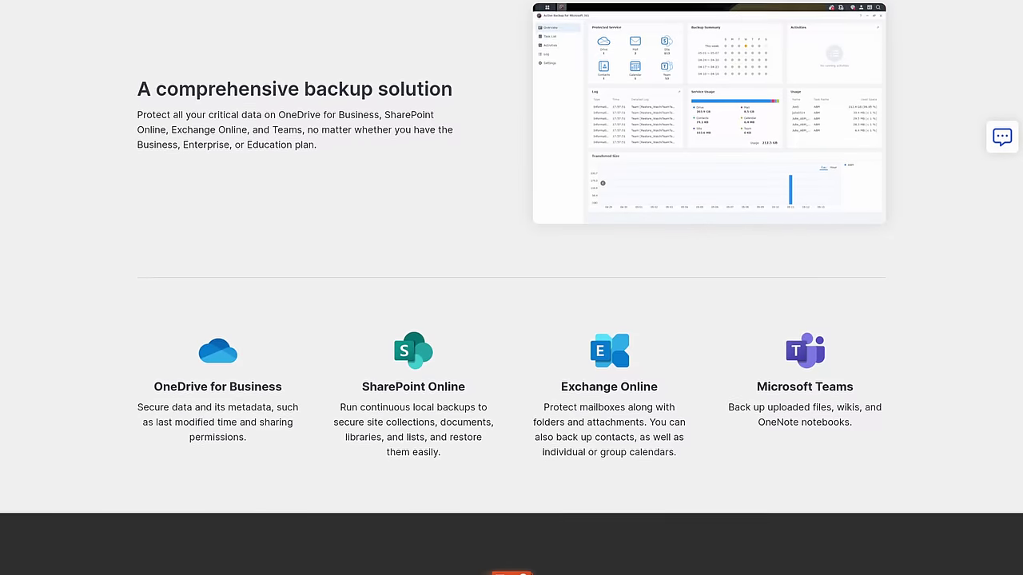
pyautogui.scroll(-2, 512, 288)
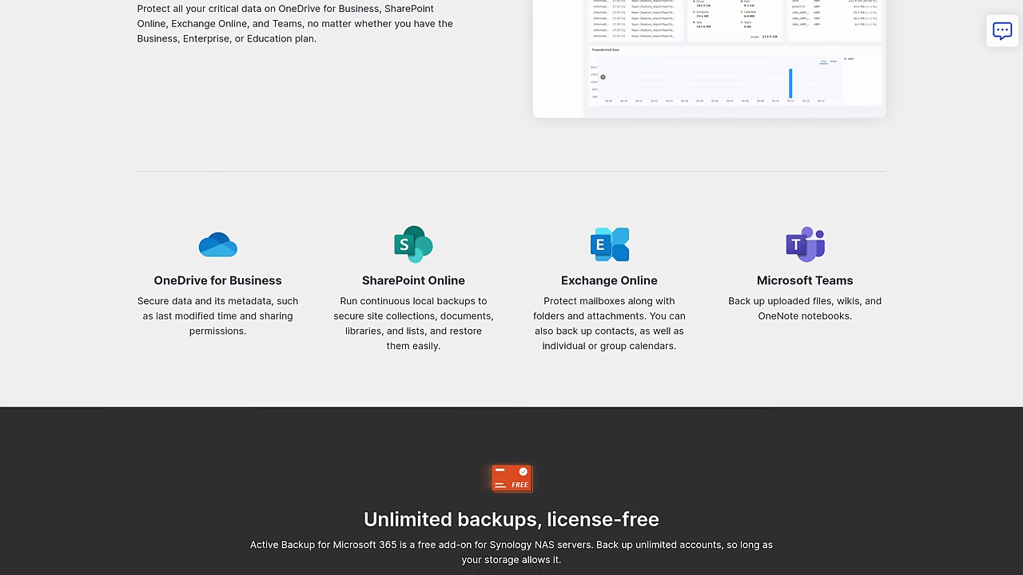
pyautogui.scroll(-2, 511, 287)
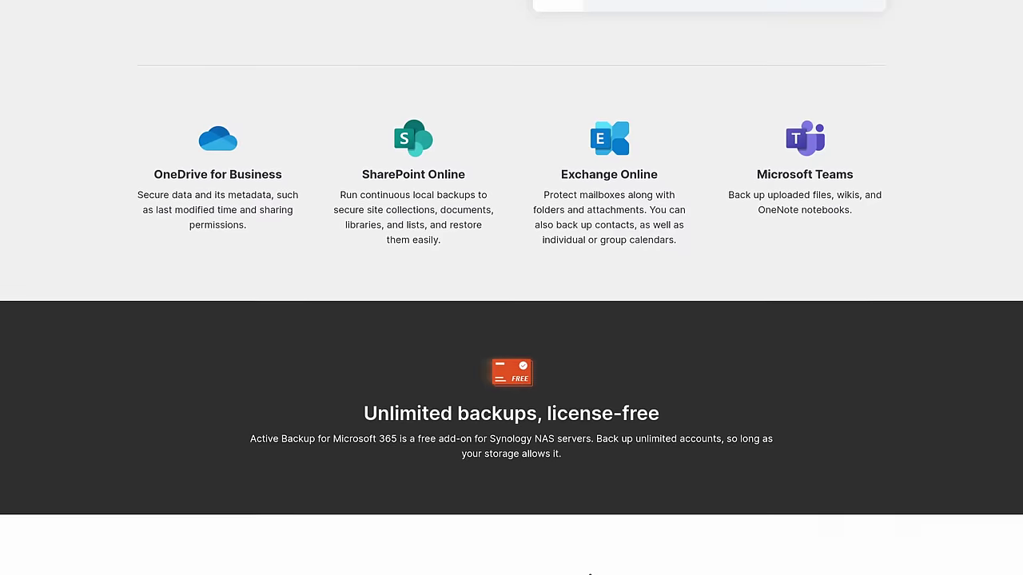
pyautogui.scroll(-1, 511, 288)
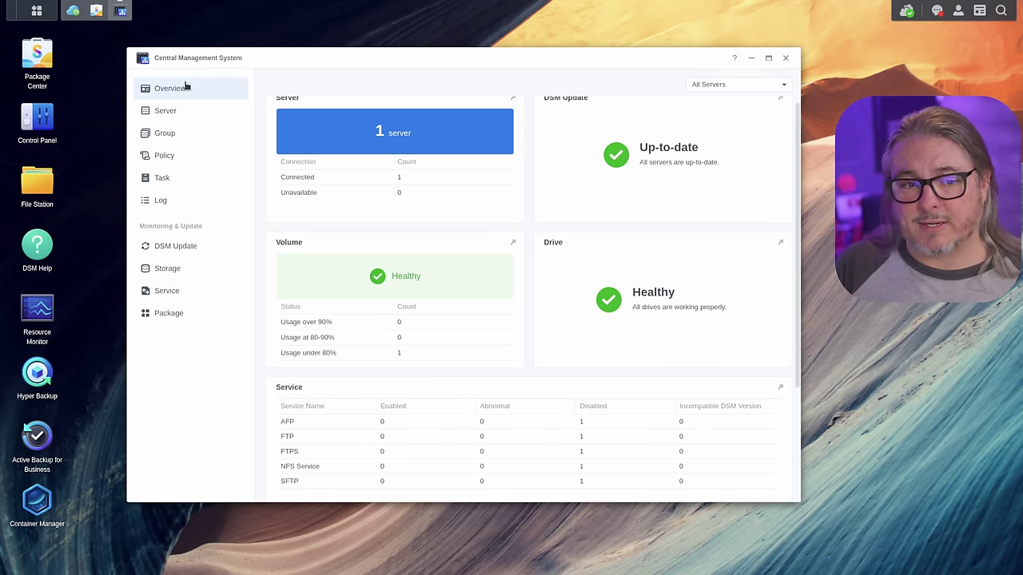
# - Review the managed servers' DSM Update, Storage, Service and Package status
pyautogui.click(186, 253)
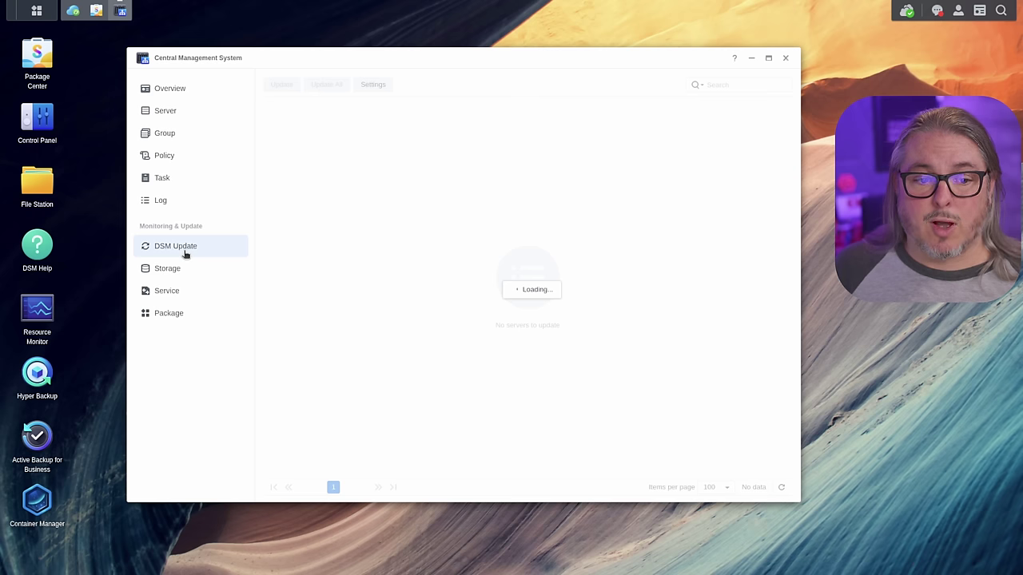
pyautogui.click(186, 267)
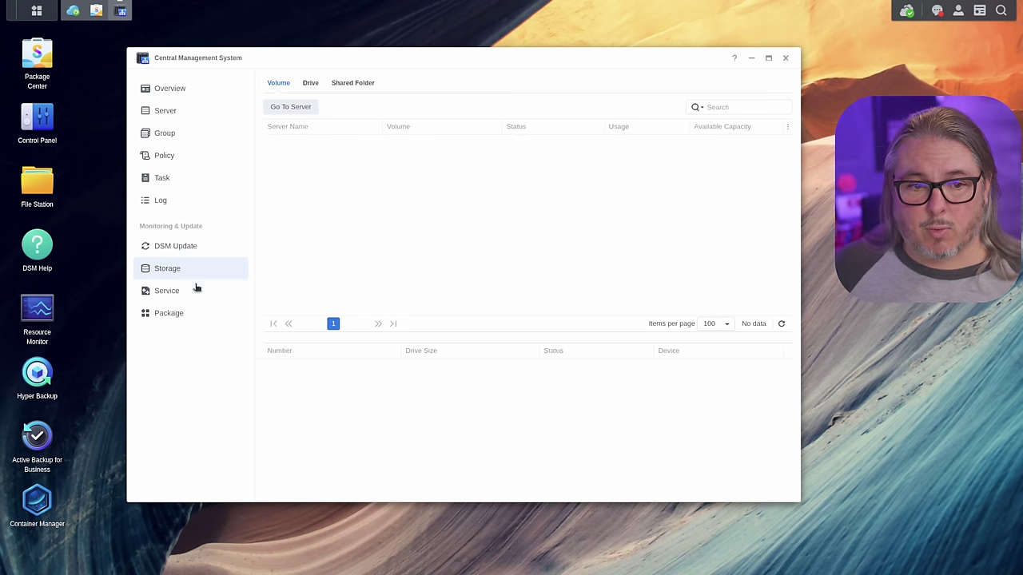
pyautogui.click(198, 290)
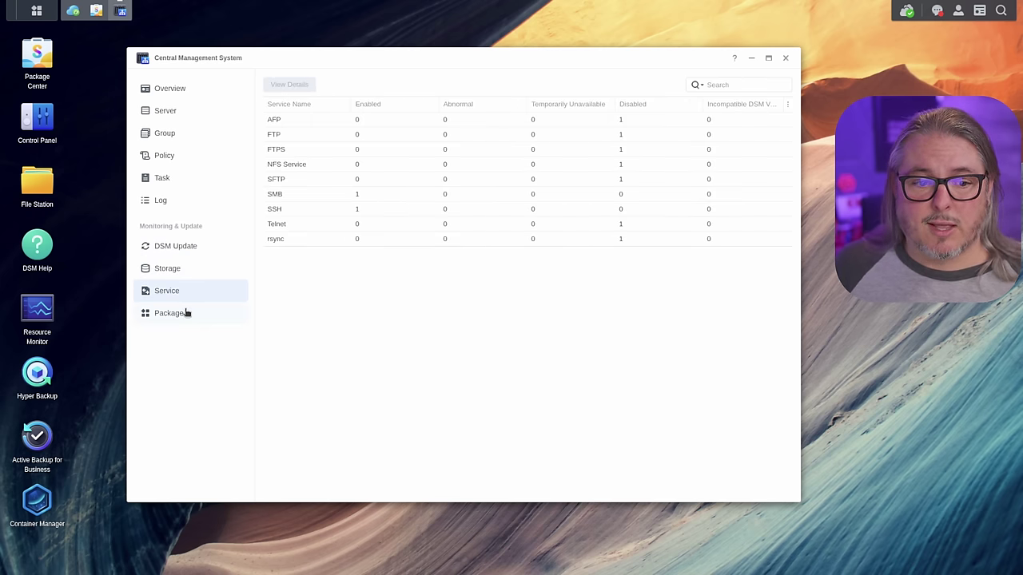
pyautogui.click(185, 312)
# - Update the Hyper Backup package on the managed servers with Update All
pyautogui.click(324, 137)
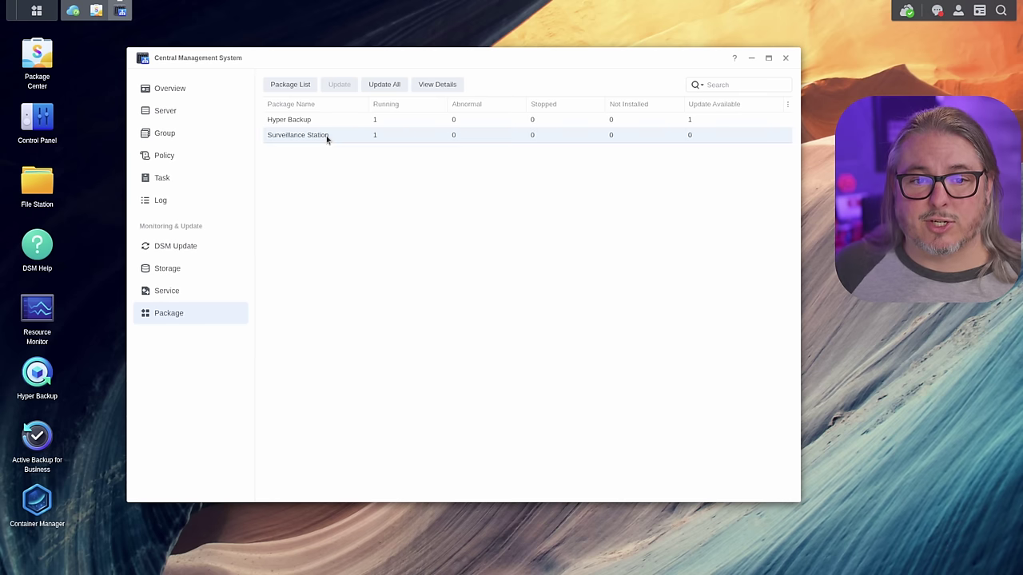
pyautogui.click(383, 118)
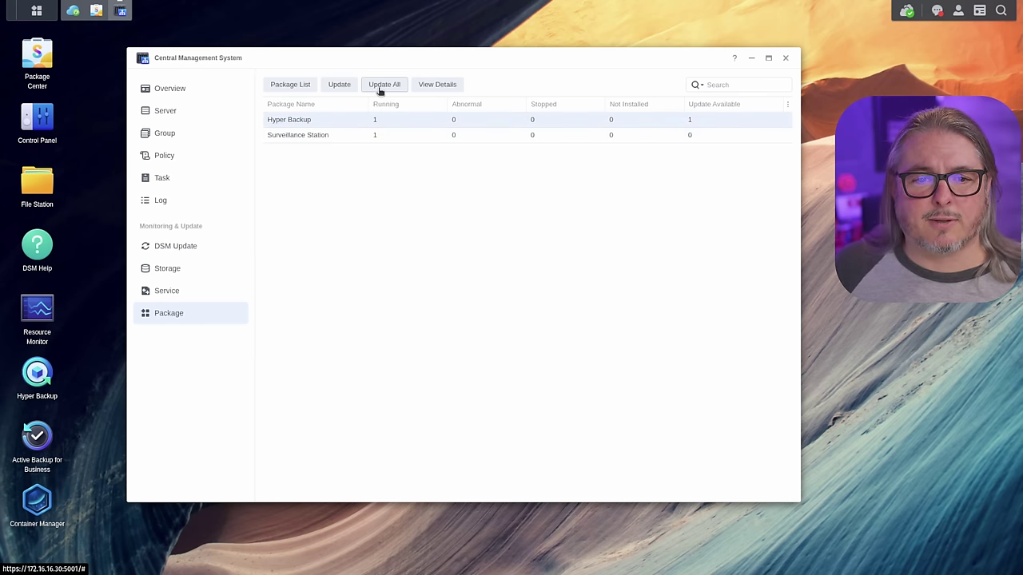
pyautogui.click(379, 90)
pyautogui.click(532, 296)
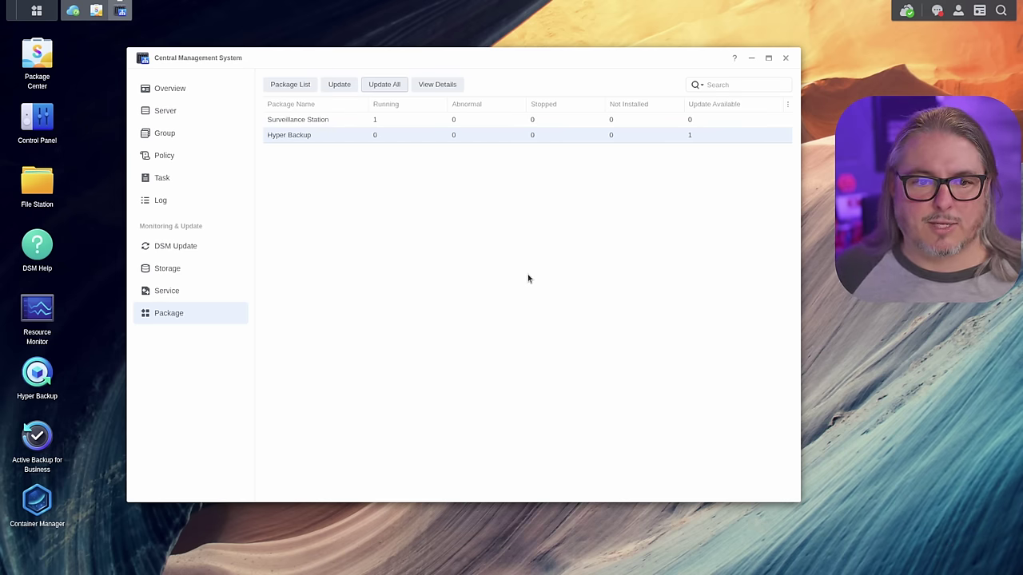
pyautogui.click(321, 119)
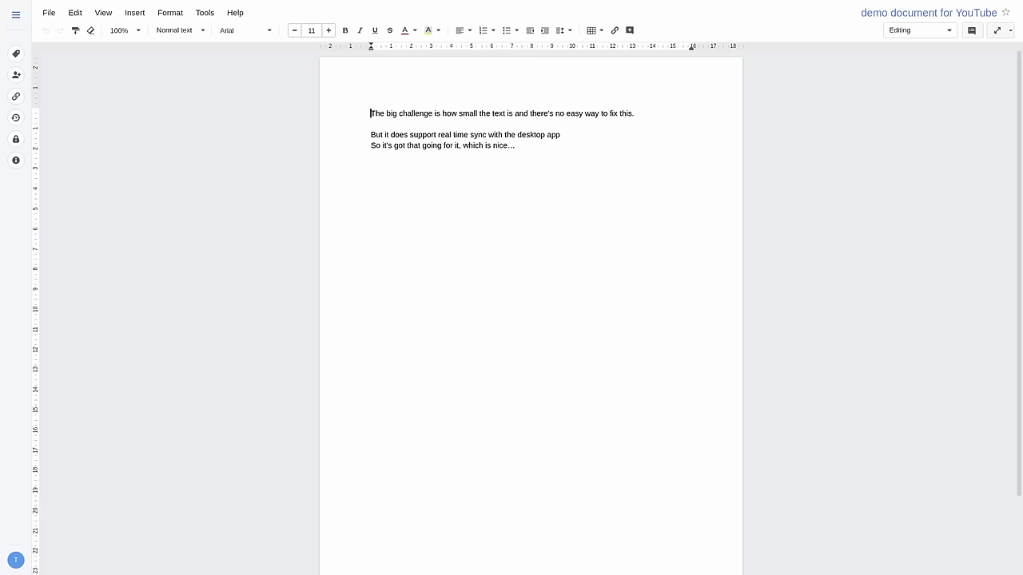
# - Place the cursor at the start of the first line of 'demo document for YouTube'
pyautogui.click(371, 114)
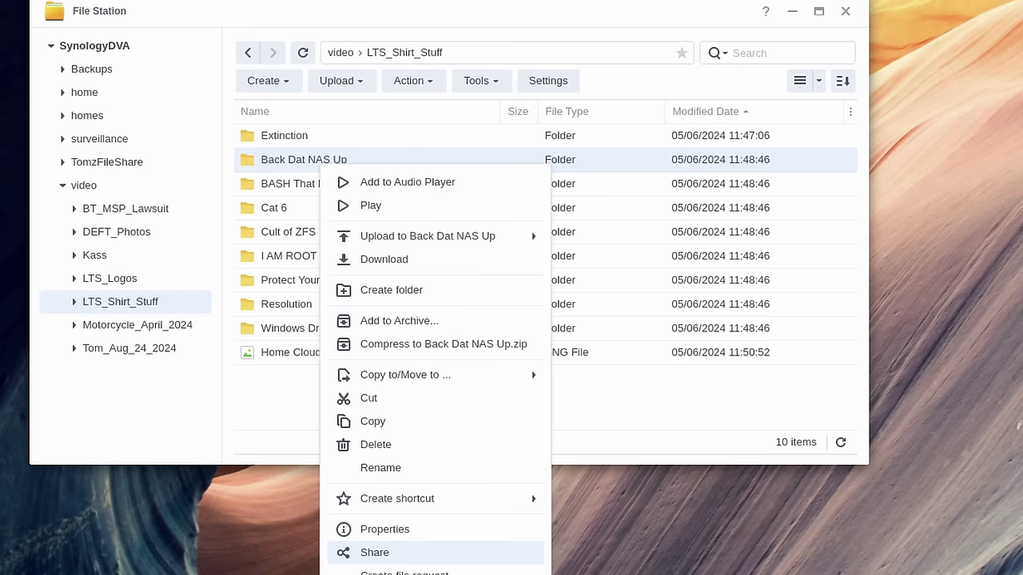
# - Share Back Dat NAS Up via a secure public link protected by a password
pyautogui.click(374, 552)
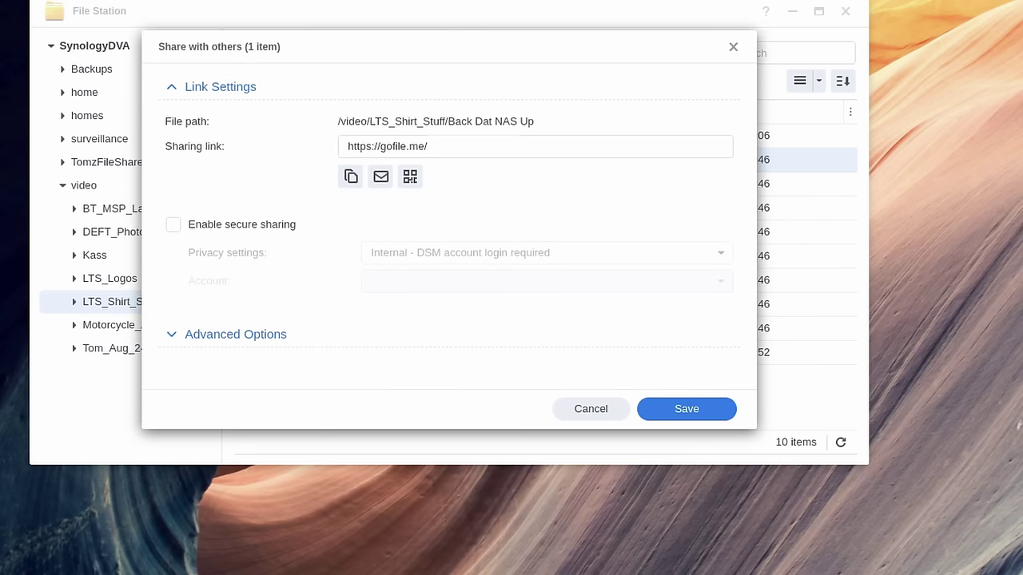
pyautogui.click(173, 225)
pyautogui.click(547, 253)
pyautogui.click(445, 306)
pyautogui.click(547, 281)
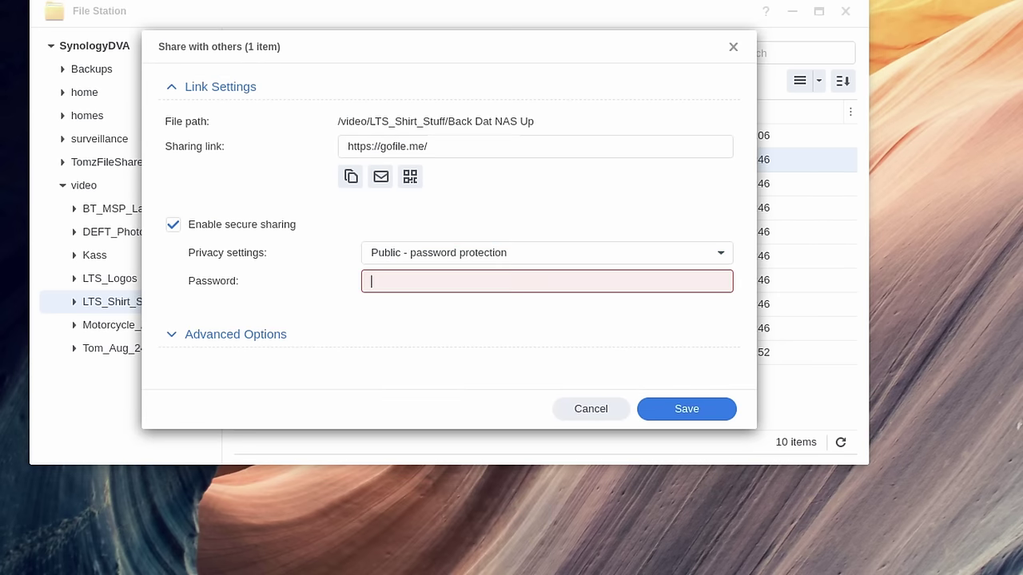
pyautogui.write('•')
pyautogui.press('Tab')
# - Make the link valid from 08/24/2024 17:56 until it expires 08/25/2024 17:56
pyautogui.press('Return')
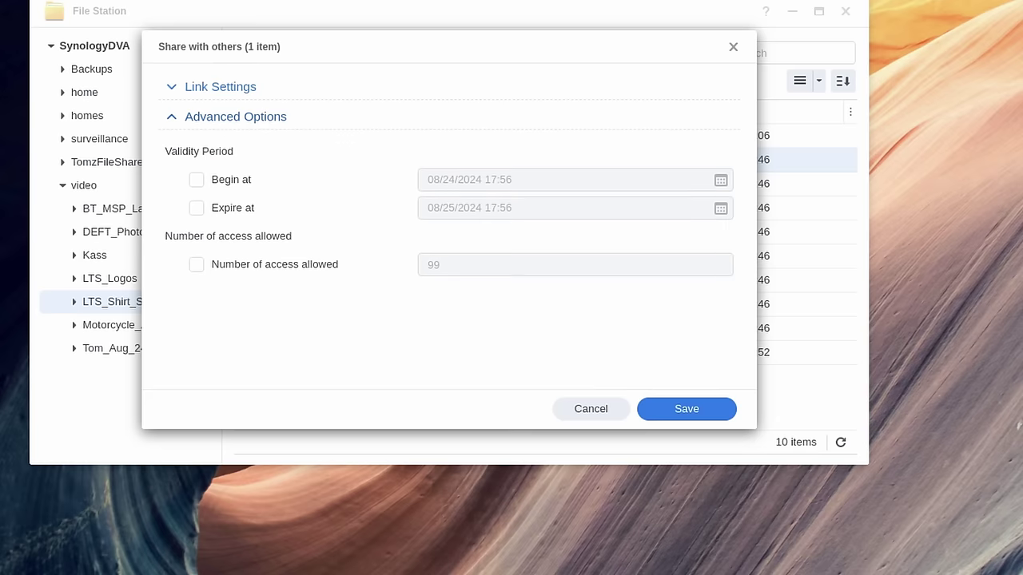
pyautogui.press('Tab')
pyautogui.press('space')
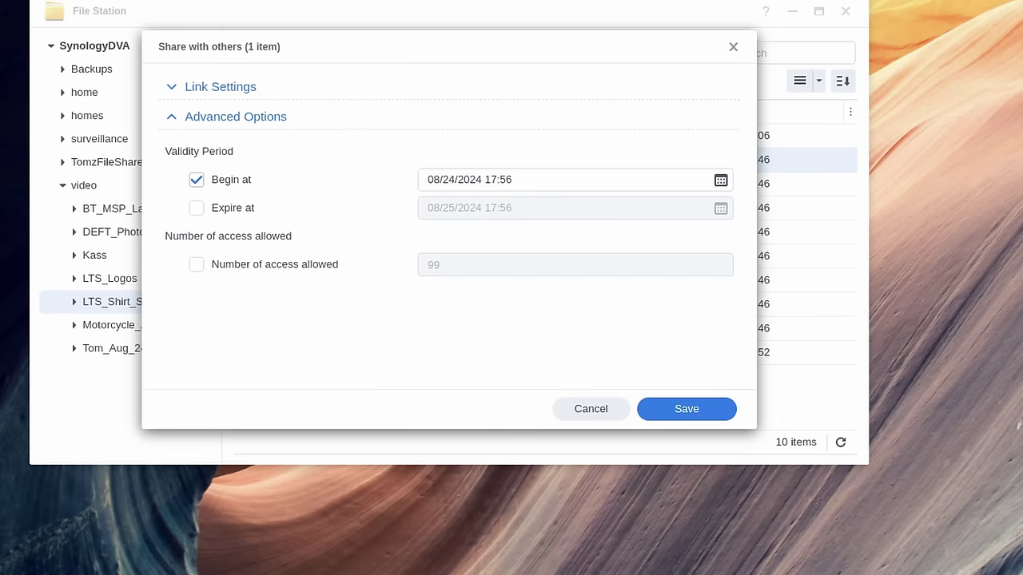
pyautogui.press('Tab')
pyautogui.press('Tab')
pyautogui.press('space')
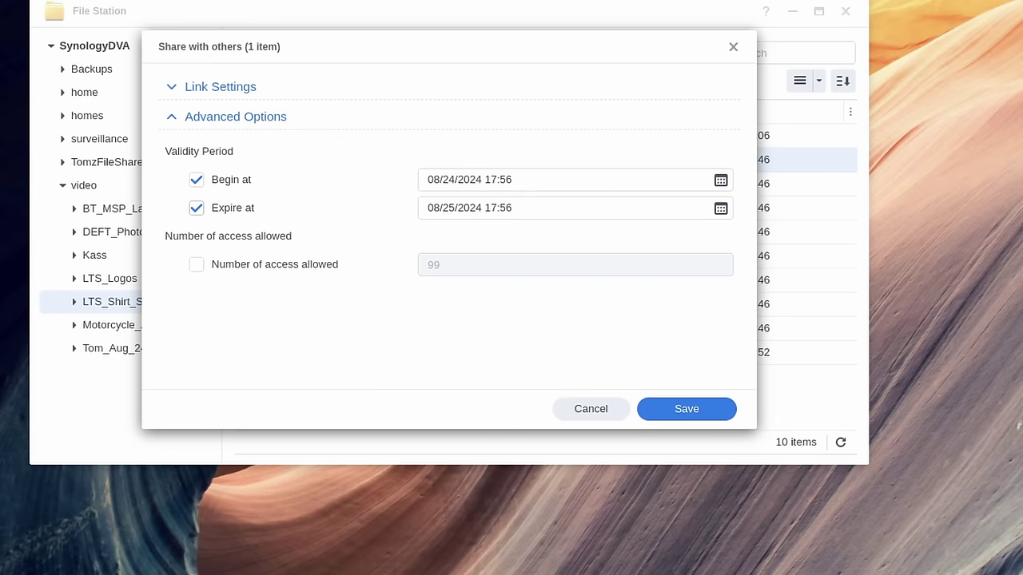